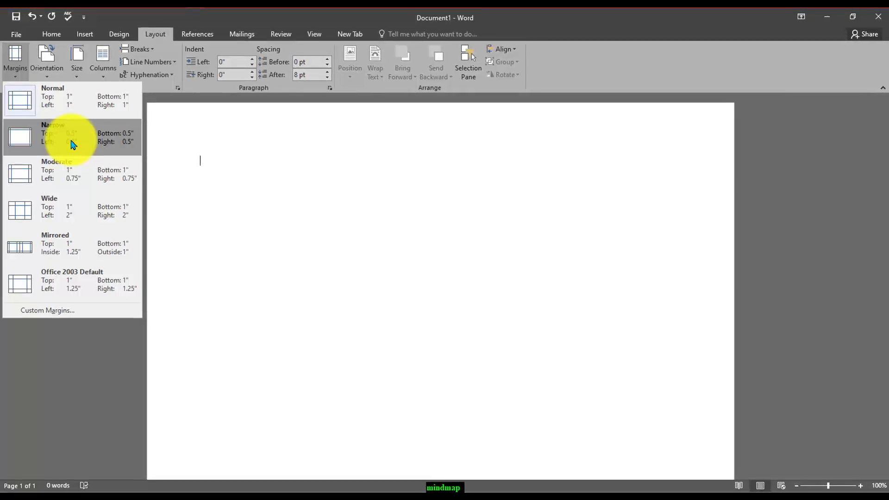
- Give the blank document Narrow margins and a solid gold page colour
click(72, 139)
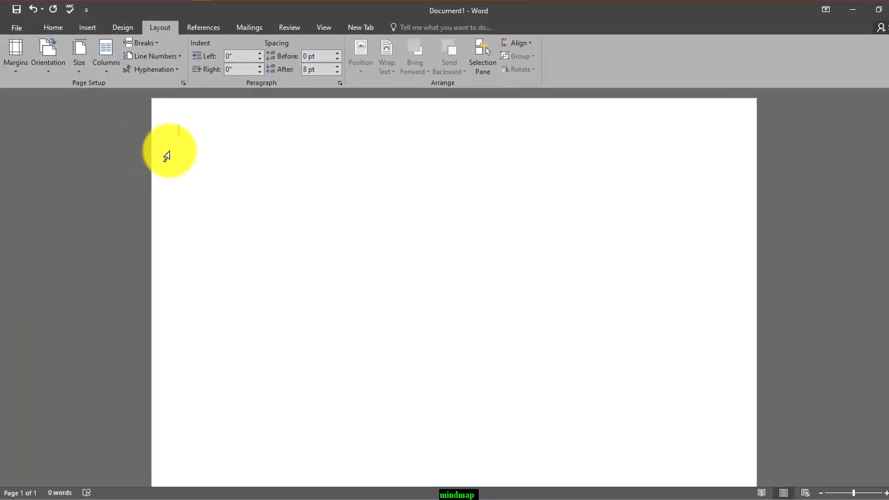
click(129, 30)
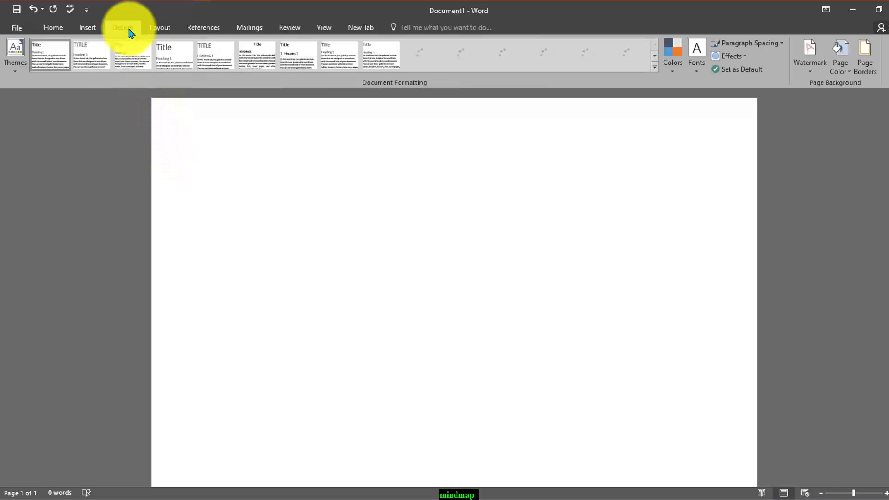
click(840, 60)
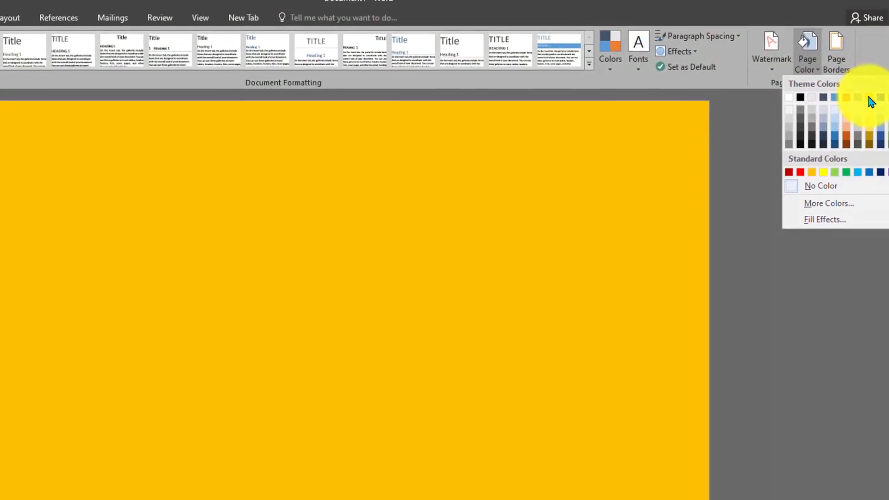
click(875, 97)
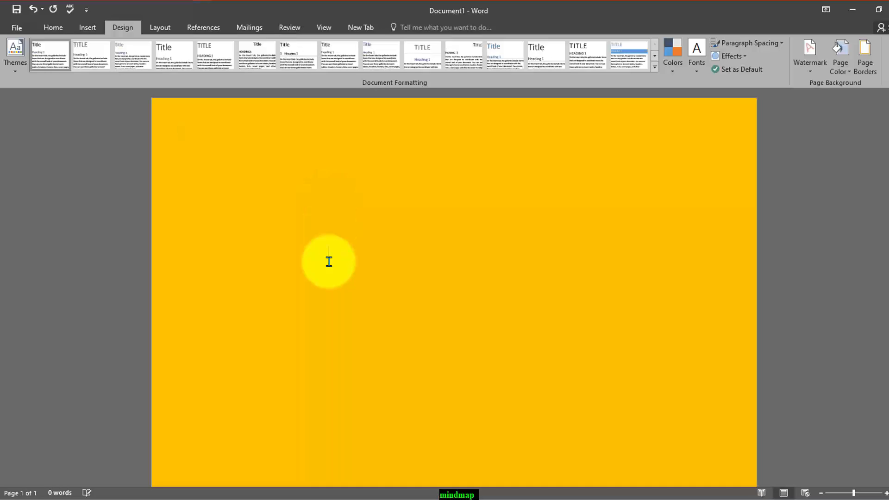
- Place trial text at four scattered spots on the page and delete all of it
text(jdfsjdj)
double_click(511, 322)
text(dfngjdfnmd)
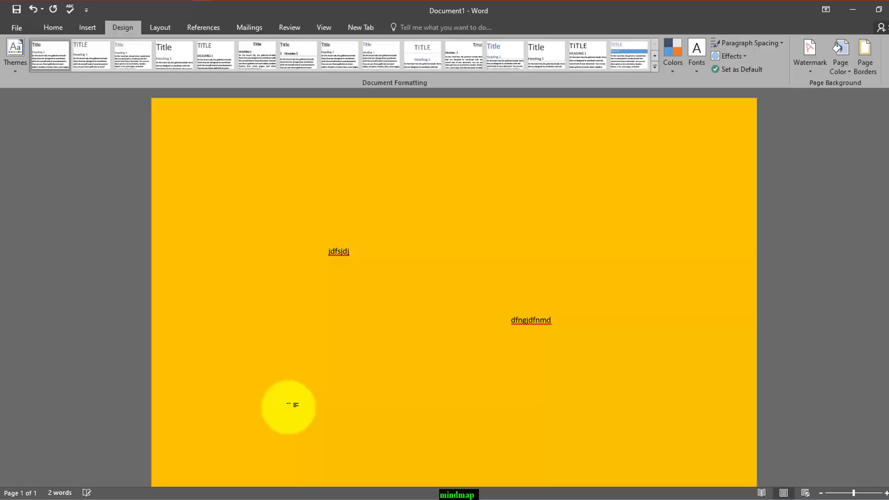
double_click(288, 405)
text(fkbdkfbdmfbdkfbk)
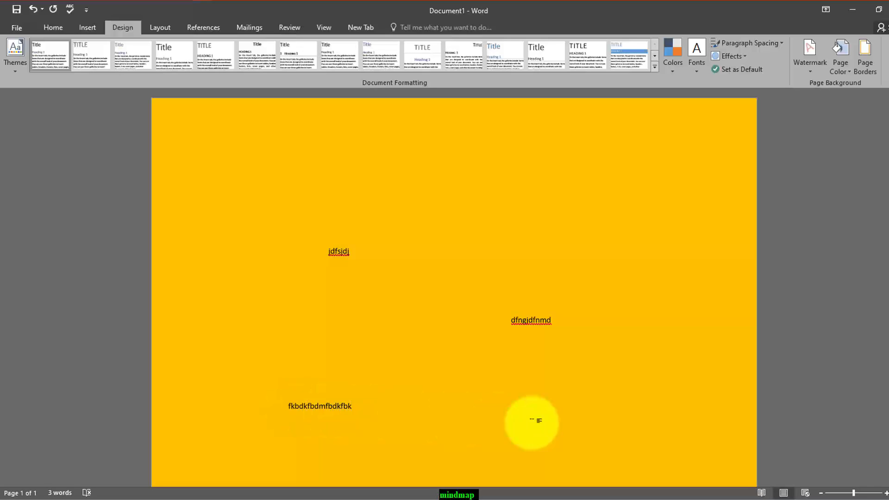
double_click(578, 423)
text(fkbkldfkb)
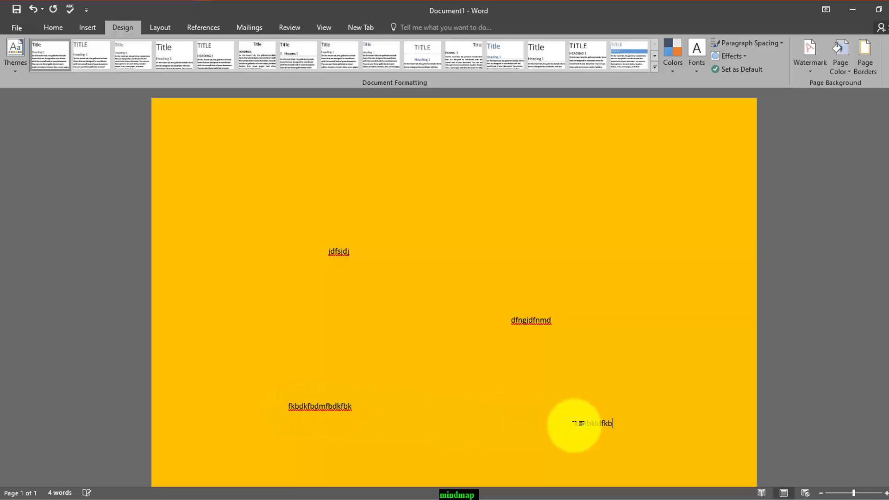
drag(624, 428, 325, 225)
key(Delete)
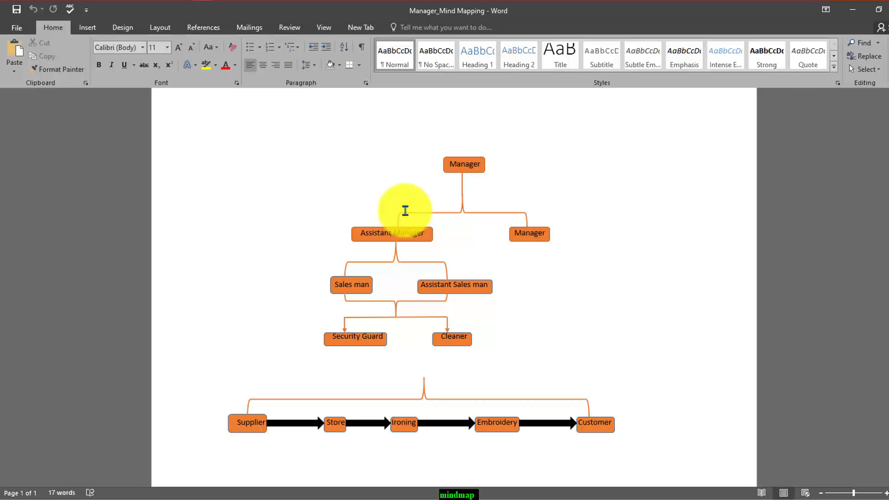
- In the Manager_Mind Mapping document, set the page colour to a light gold shade
click(123, 27)
click(841, 60)
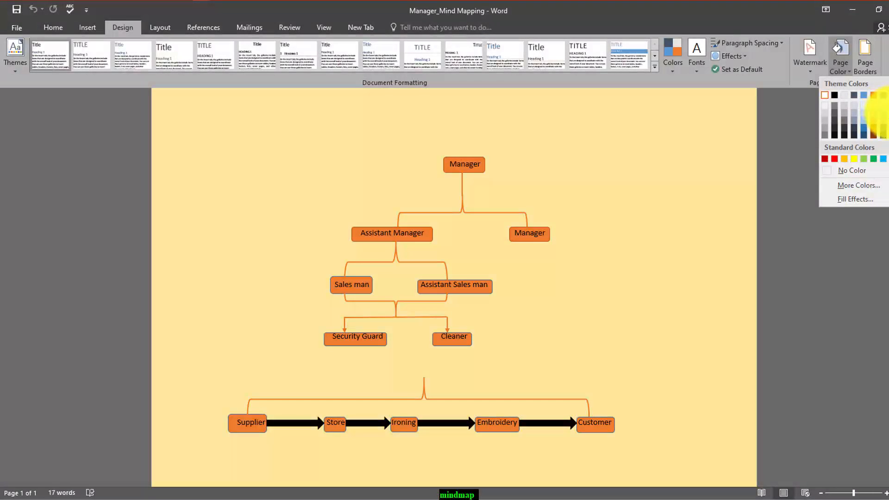
click(883, 115)
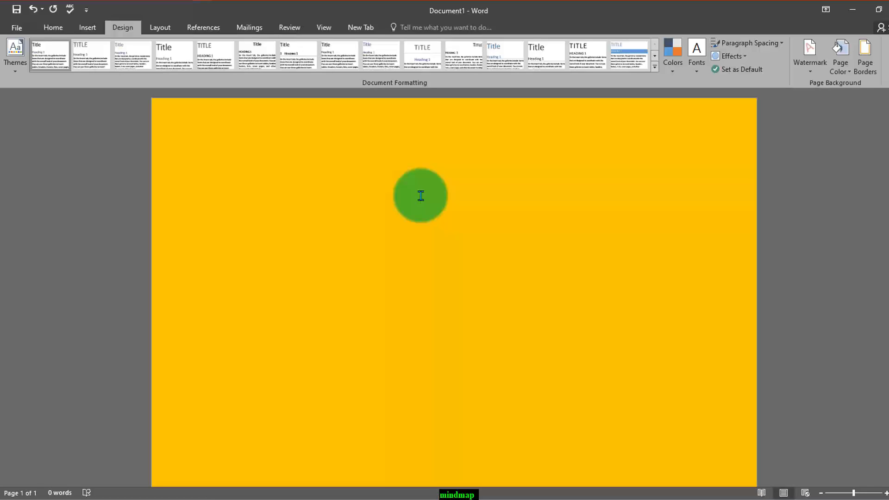
- In Document1, write "Chef" in the upper middle of the page and place "Kitchen" roughly aligned below it
text(Chef)
drag(422, 199, 438, 216)
click(430, 256)
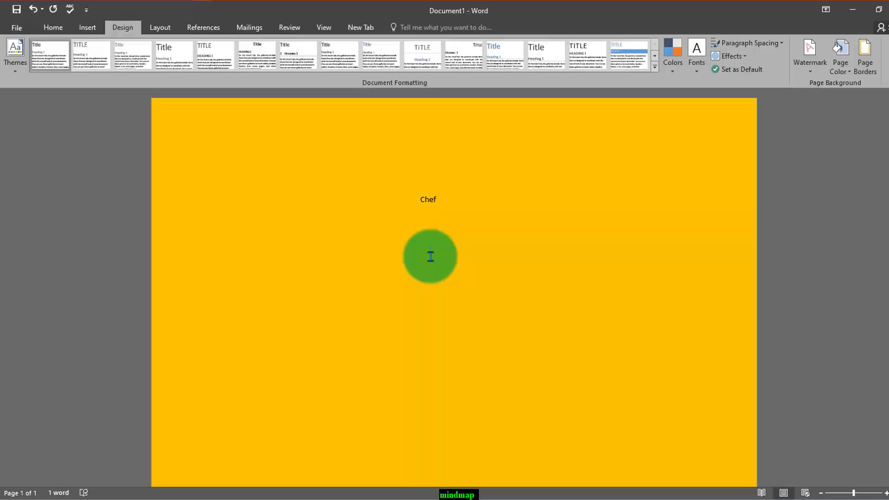
text(kitchen)
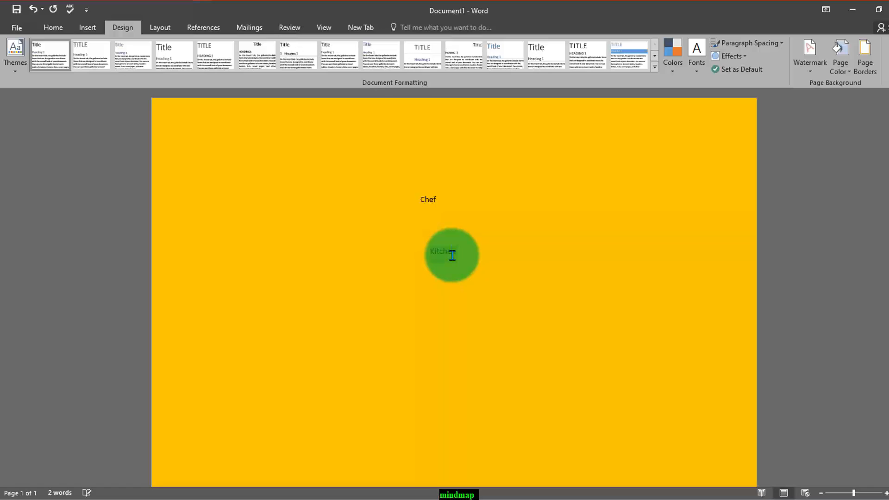
double_click(453, 256)
key(ctrl+c)
key(BackSpace)
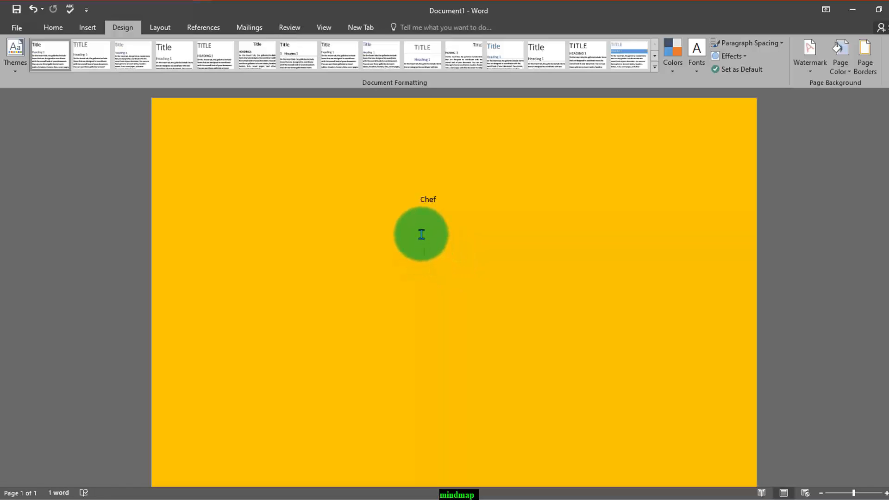
key(ctrl+v)
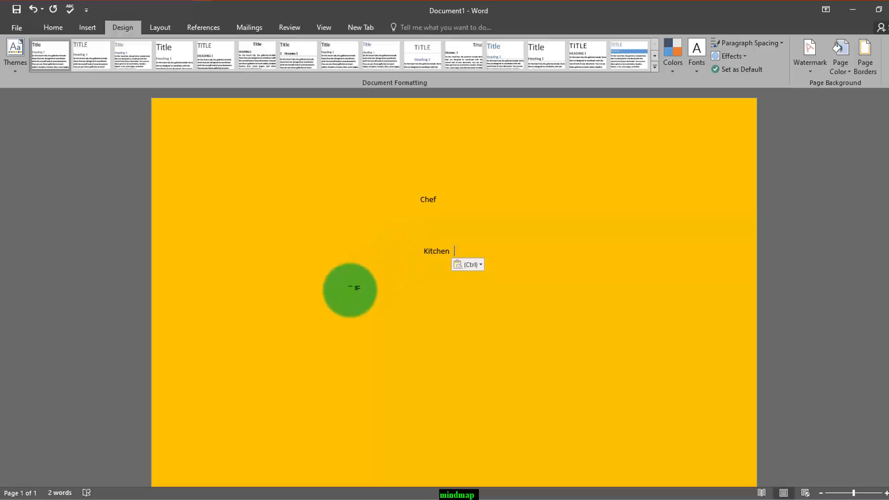
- Below Kitchen, write "Spoons" towards the page's left side and "Serving" on the same line towards its right
double_click(345, 294)
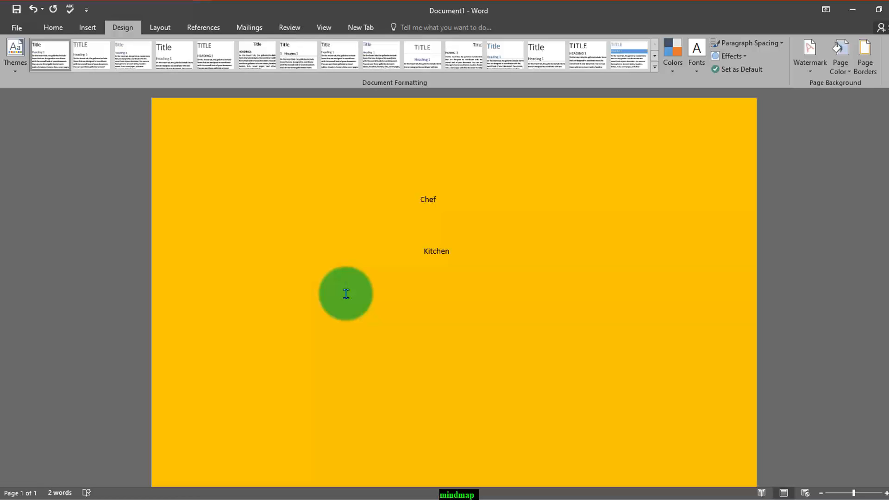
text(Spoons)
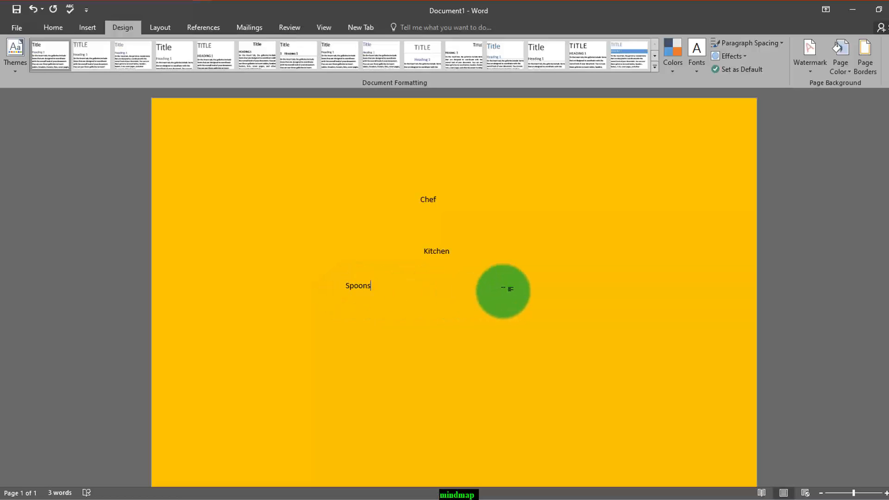
double_click(503, 289)
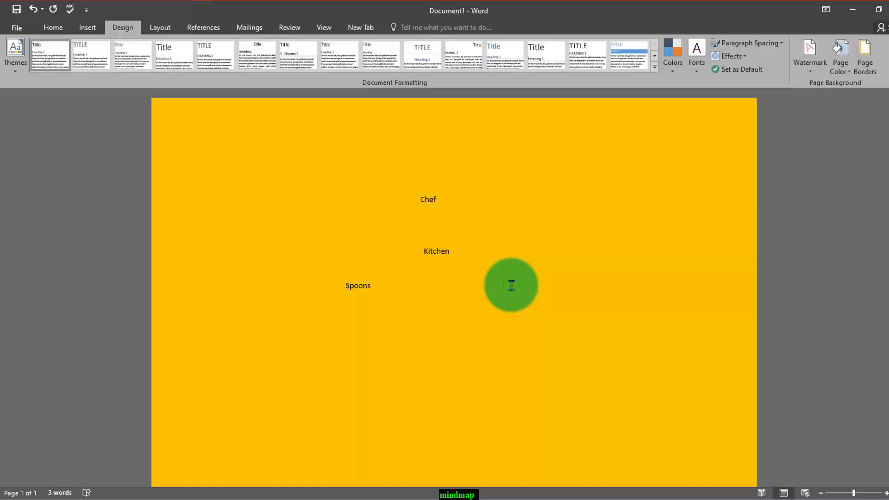
text(ing)
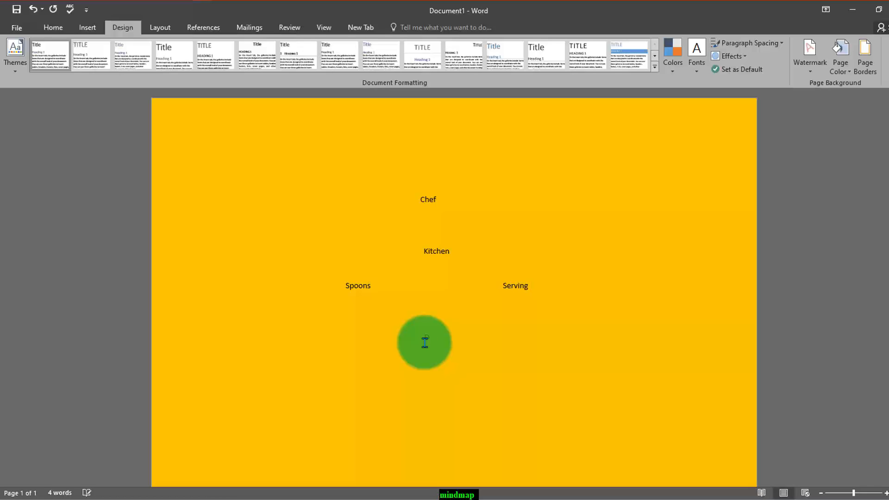
- Write "Dinning" centred below Spoons and Serving, with "Plates" lower left of it and "Food" lower right
text(inning)
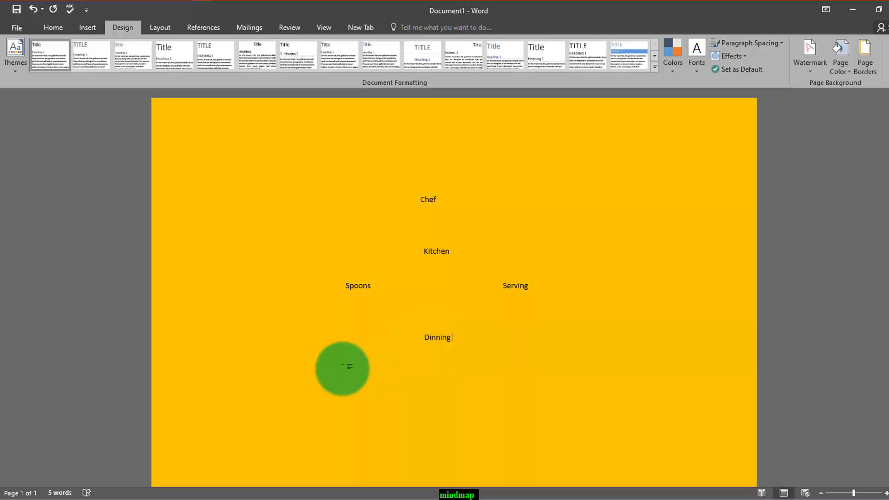
double_click(343, 369)
text(Plates)
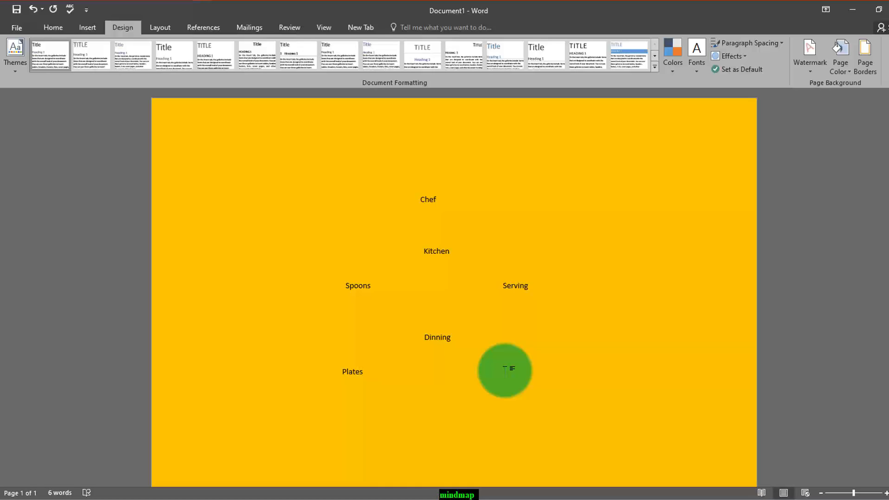
text(Food)
- Below the Plates and Food line, write "Eating Process (People will eat food from this point)" starting near the page's middle
scroll(514, 408, down, 1)
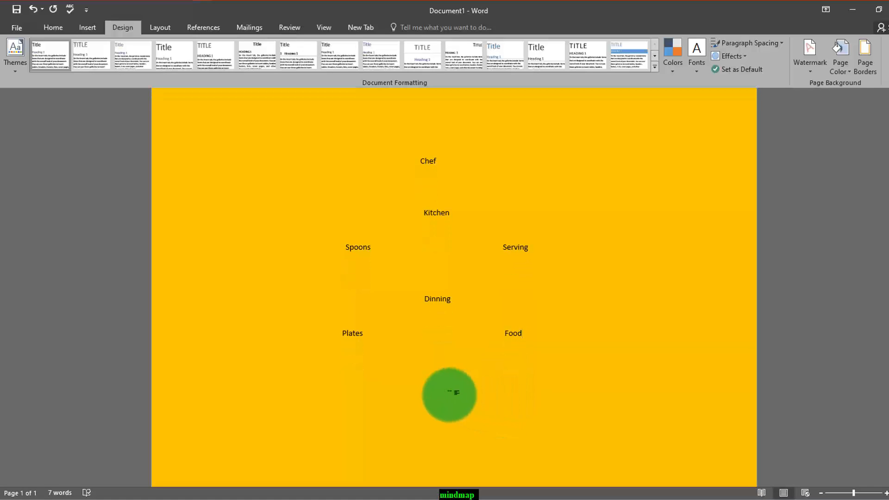
double_click(427, 385)
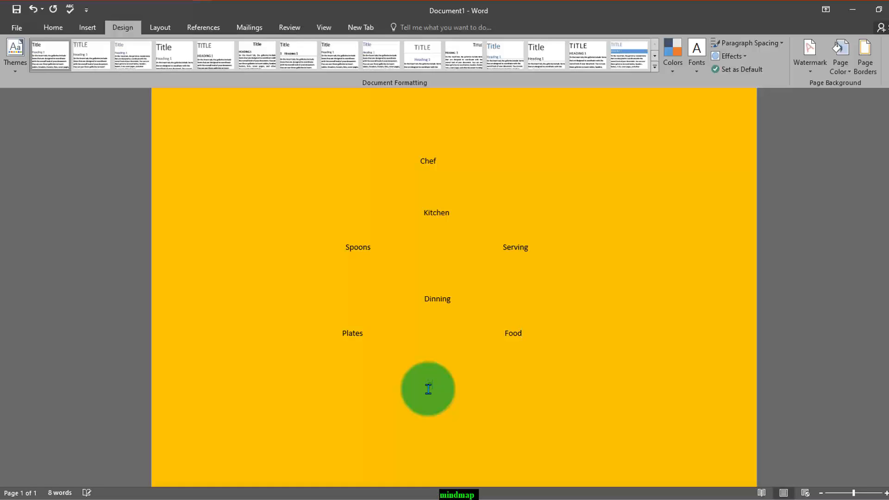
text(Eating Porocess (People )
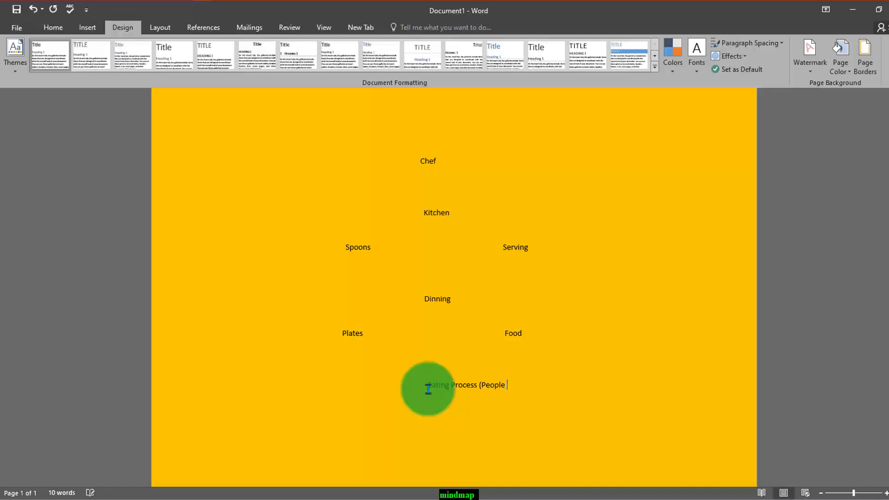
text(will eat food from this point))
scroll(566, 384, down, 2)
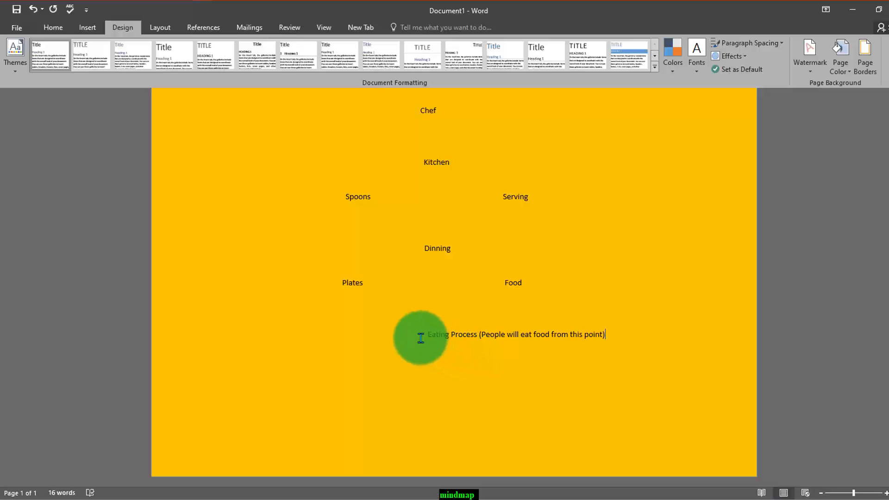
drag(418, 337, 634, 327)
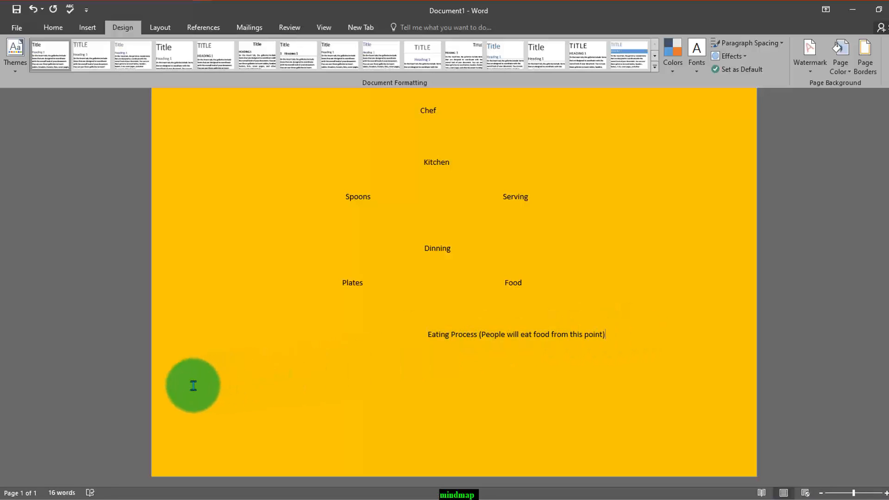
- Start a row below the Eating Process line with the spaced entries "Man", "Spoon" and "Plate (Food)"
click(192, 386)
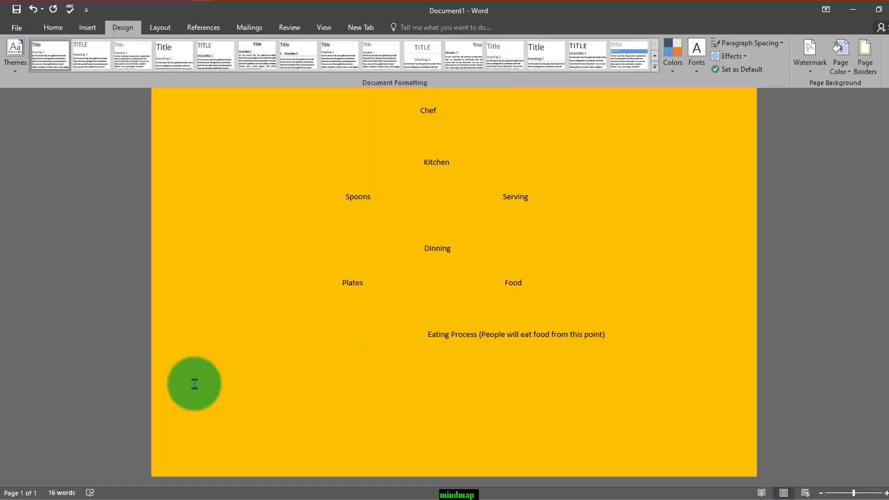
text(ma)
key(BackSpace)
text(Mad)
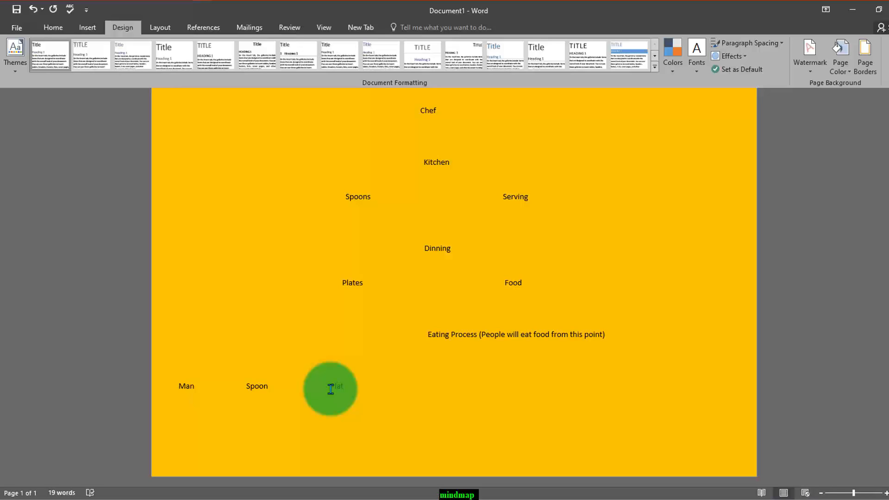
text(es)
key(BackSpace)
key(BackSpace)
key(BackSpace)
text((Food))
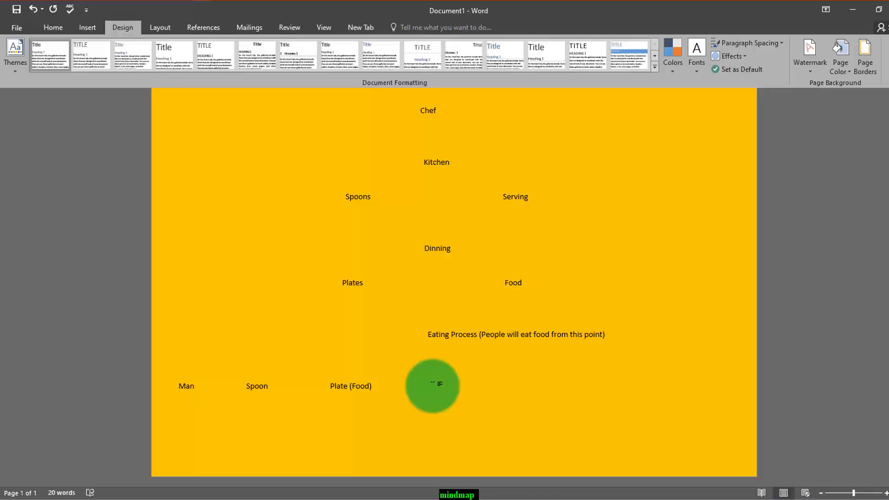
- Continue the Man row to the right with the spaced entries "Take First Bite", "Chew" and "Swallow"
text(Take First Bite)
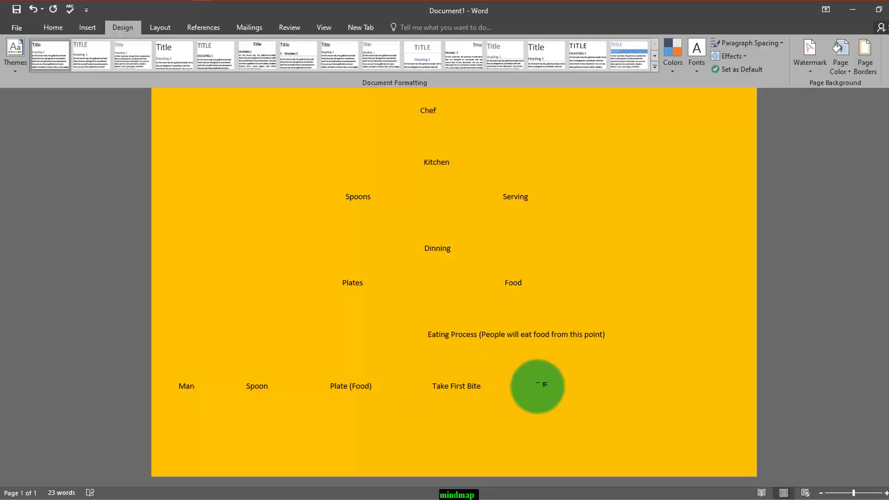
text(CHew)
key(BackSpace)
key(BackSpace)
key(BackSpace)
key(BackSpace)
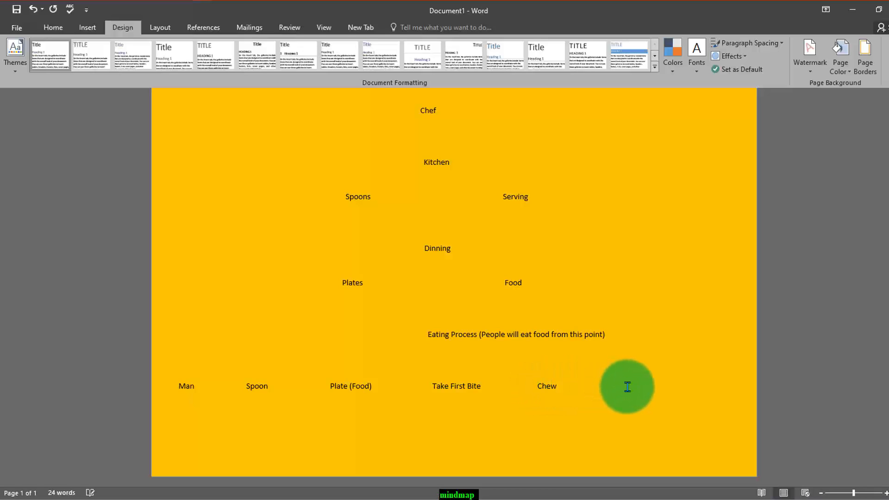
click(627, 386)
text(Swallow)
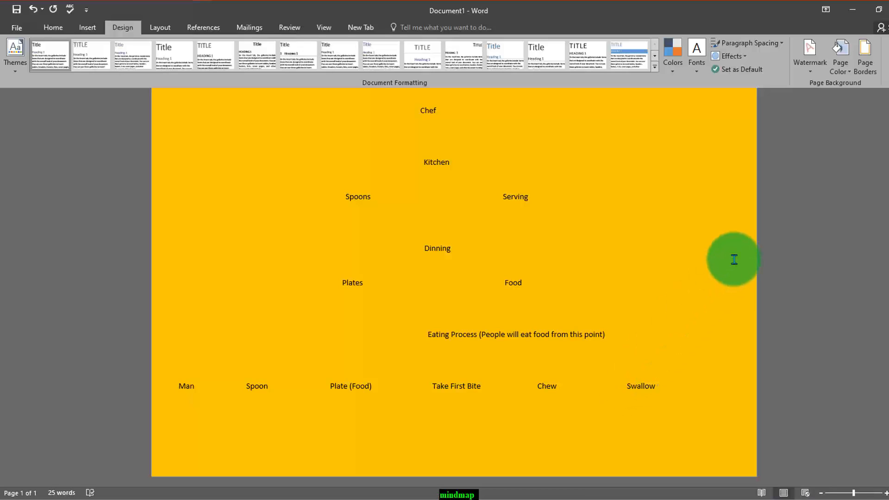
- Open the ribbon customization settings in Word Options
scroll(734, 259, up, 1)
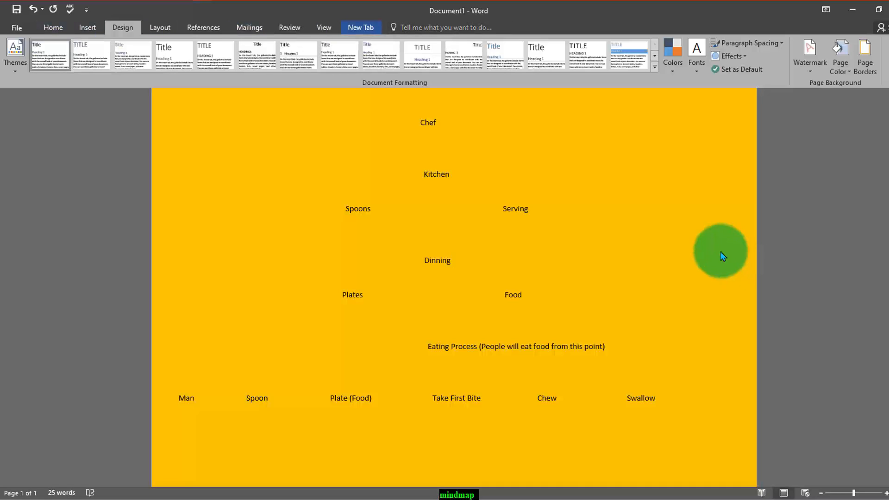
click(361, 28)
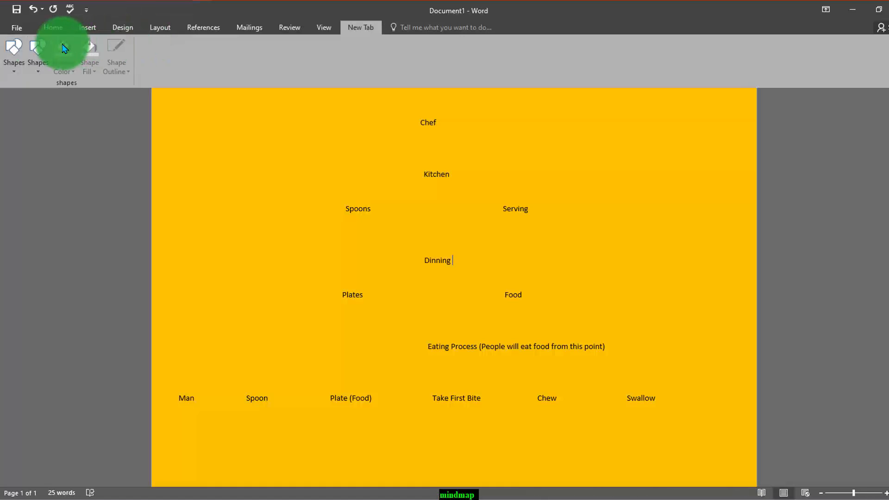
click(17, 27)
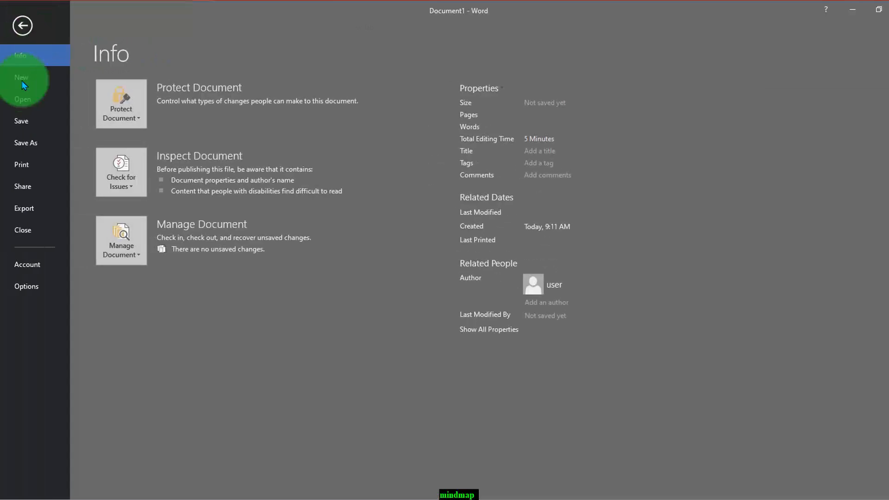
key(Escape)
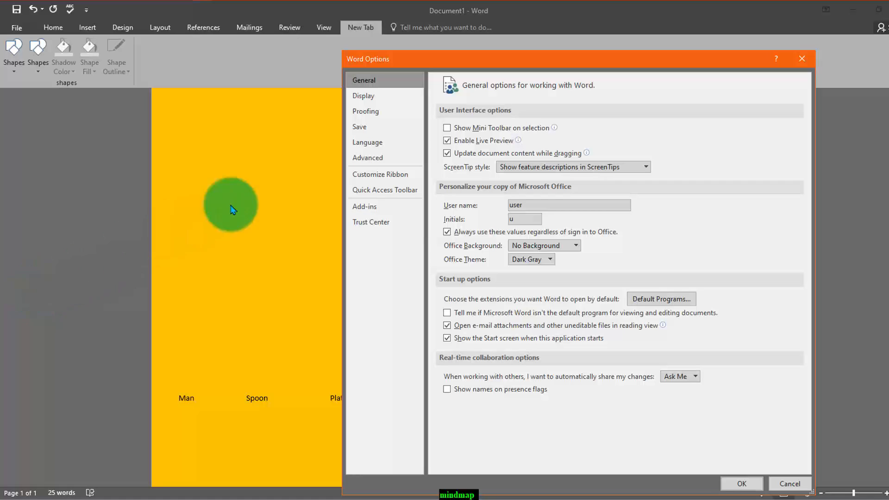
drag(554, 59, 452, 35)
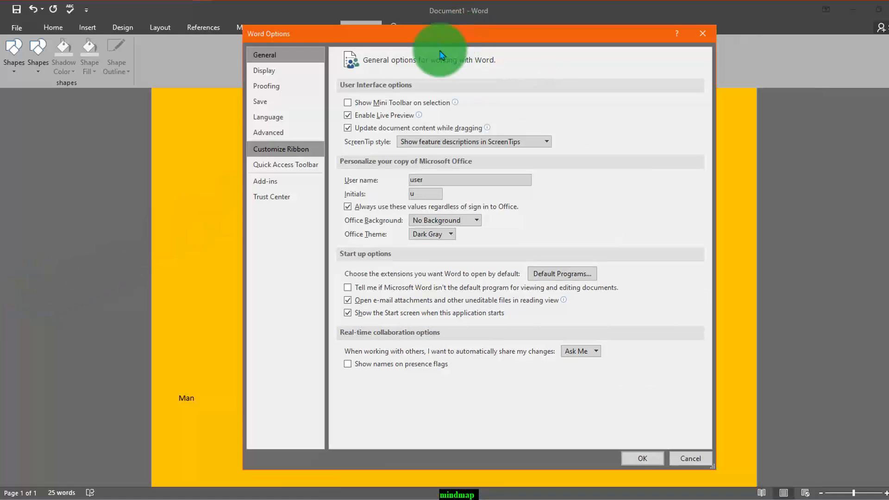
click(290, 150)
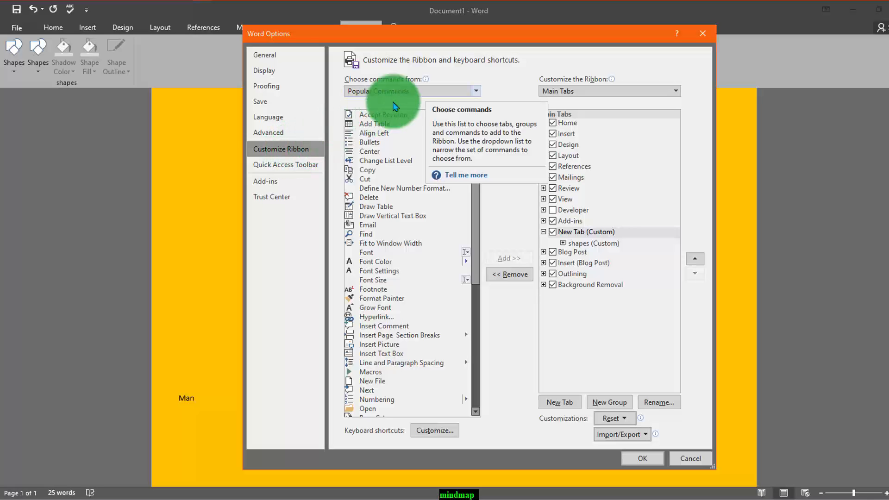
- List All Commands as the command source and find the shape commands
click(417, 92)
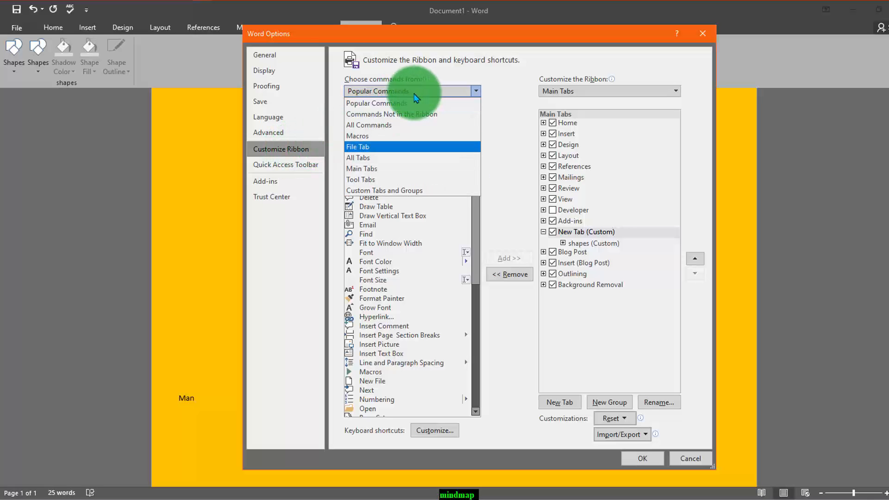
click(384, 129)
click(478, 130)
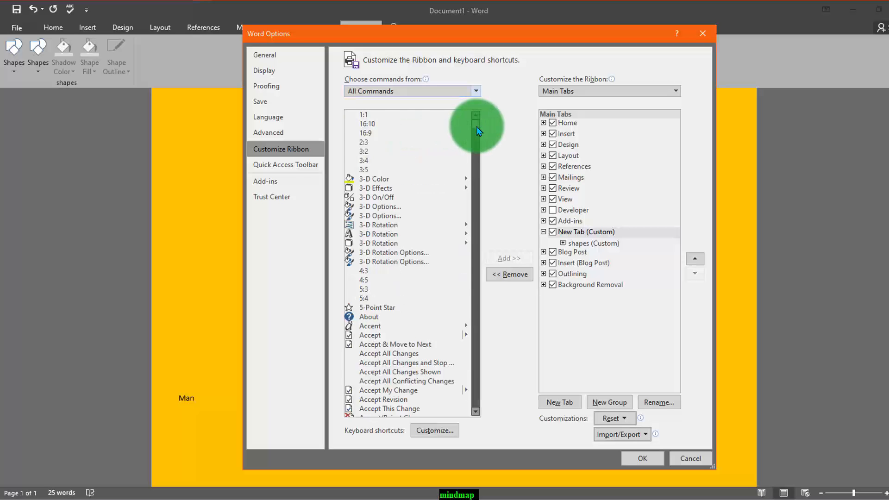
drag(478, 131, 463, 359)
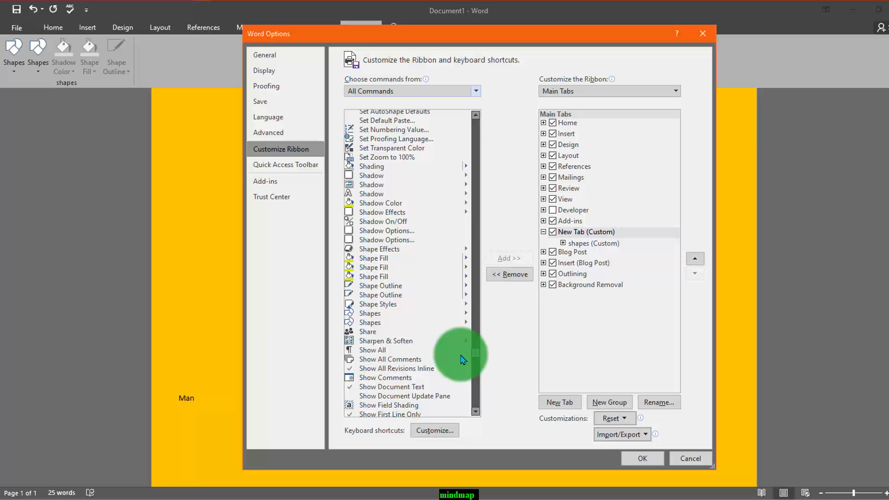
- Add a second group to the custom New Tab, named "Shapes", with the circled arrow symbol
click(598, 403)
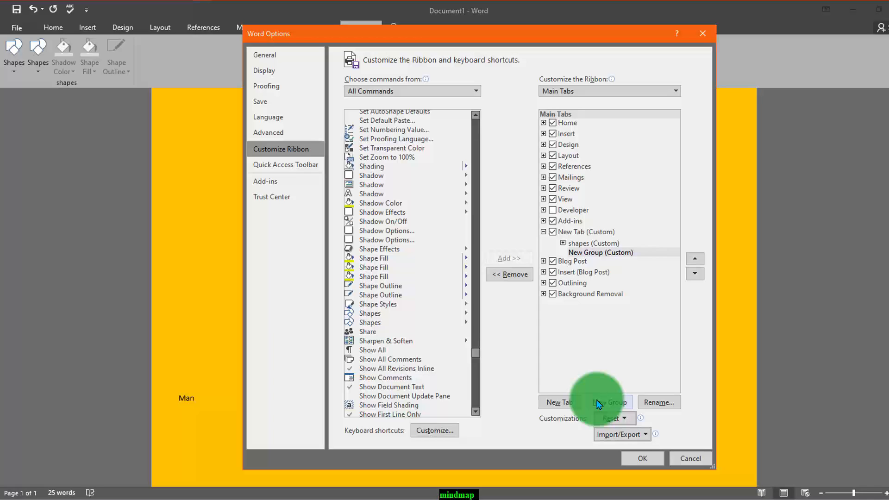
right_click(597, 258)
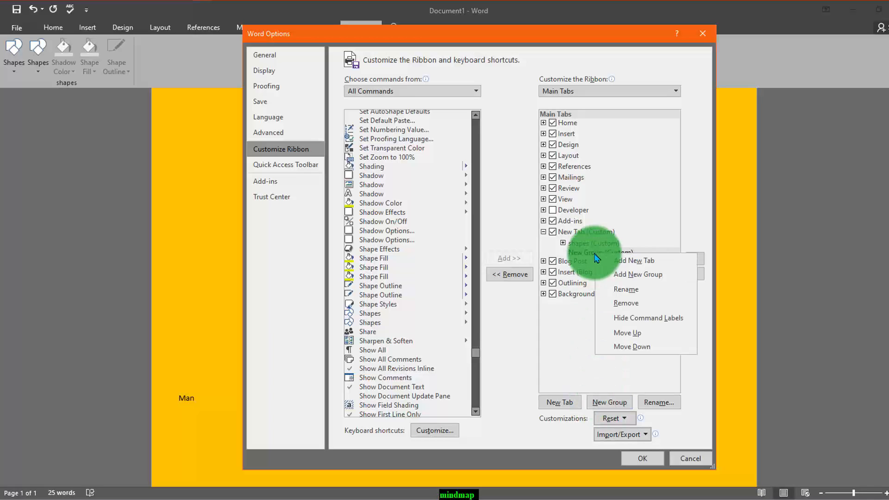
click(630, 291)
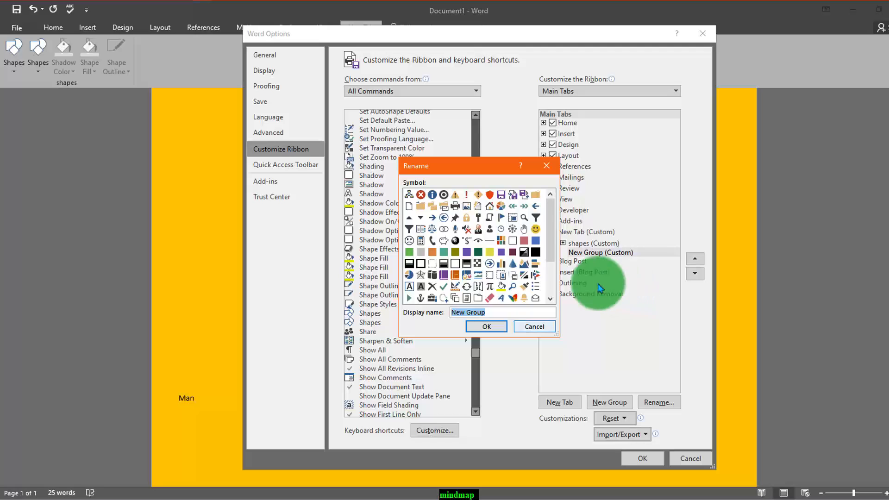
click(409, 240)
click(489, 263)
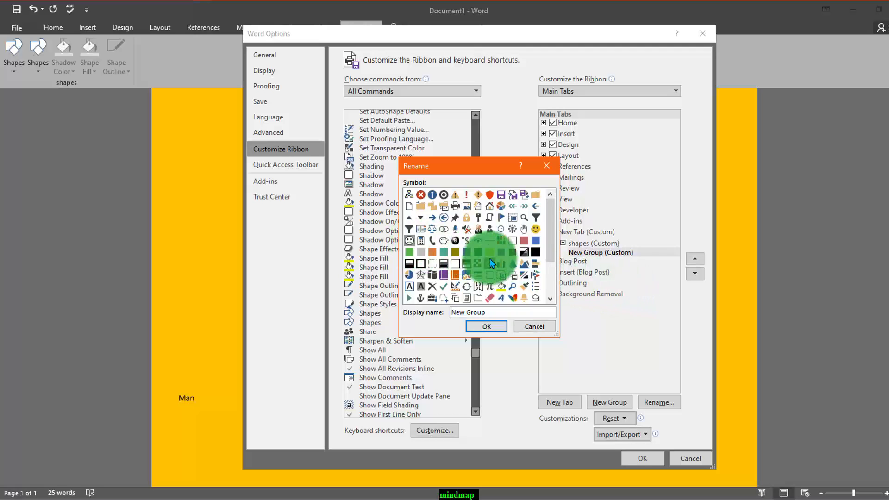
click(457, 312)
text(h)
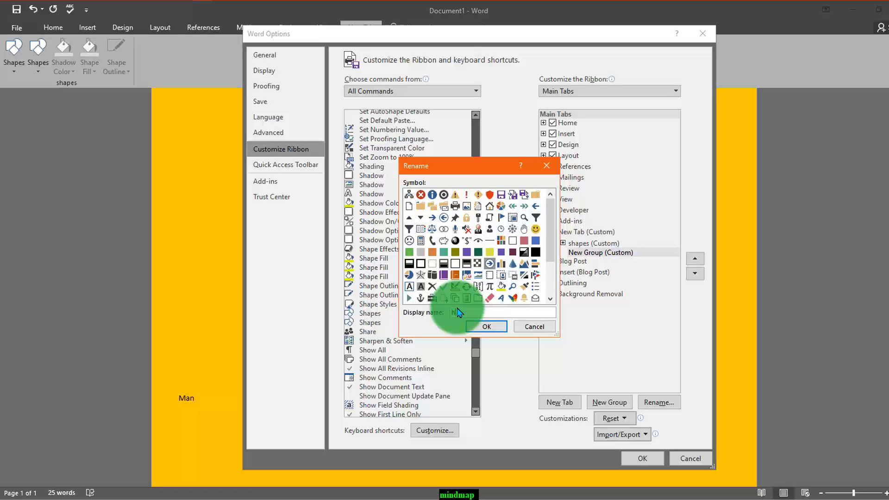
text(hapes)
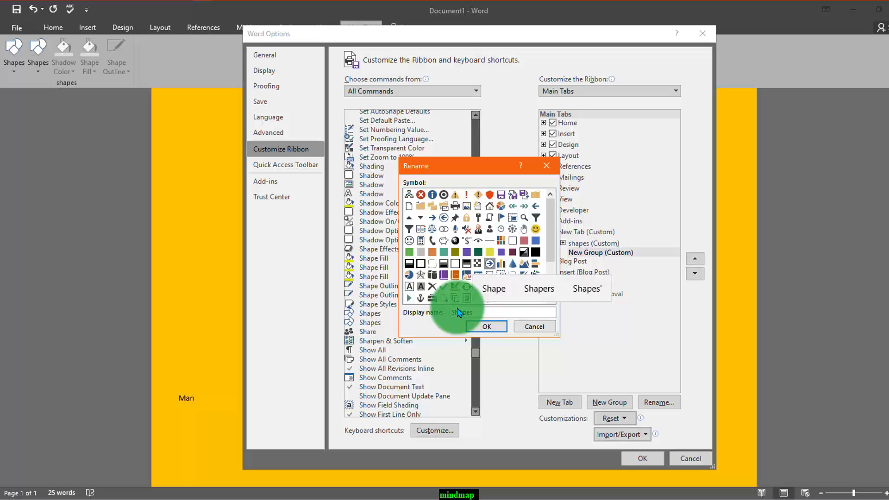
click(486, 326)
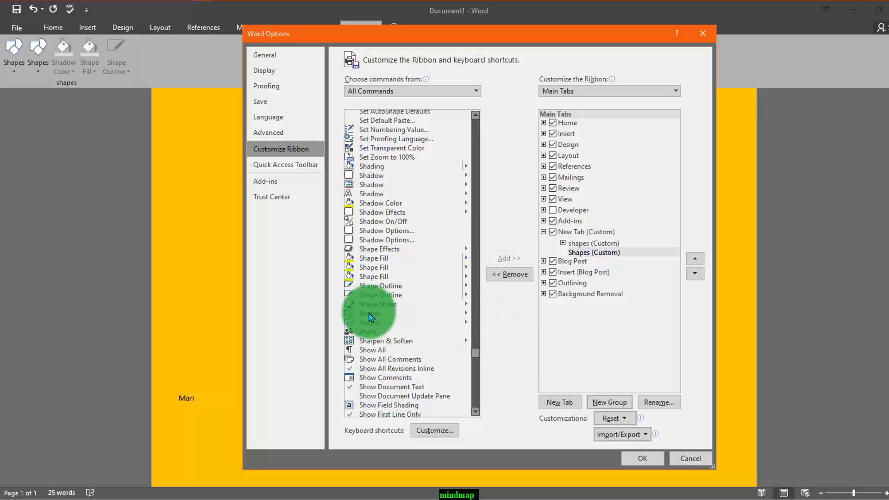
- Add the Shapes, Shape Fill and Shape Outline commands to the new Shapes group and apply the ribbon changes
click(387, 311)
click(513, 259)
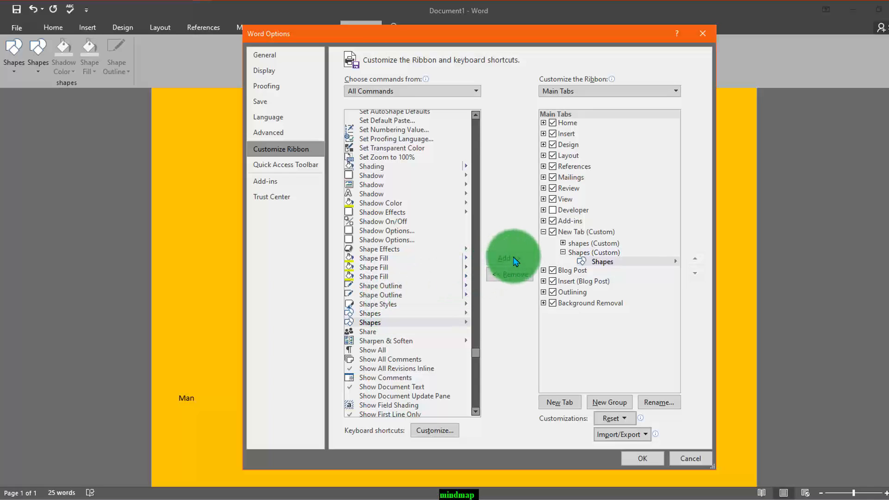
click(370, 267)
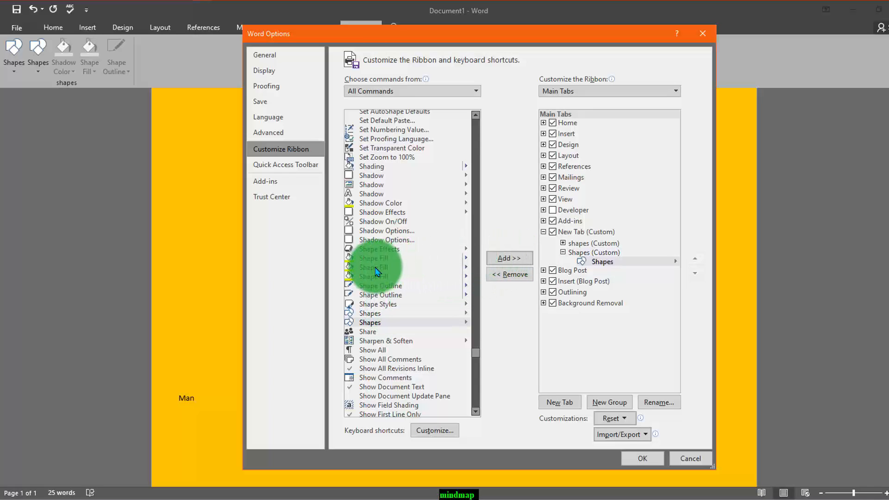
click(509, 258)
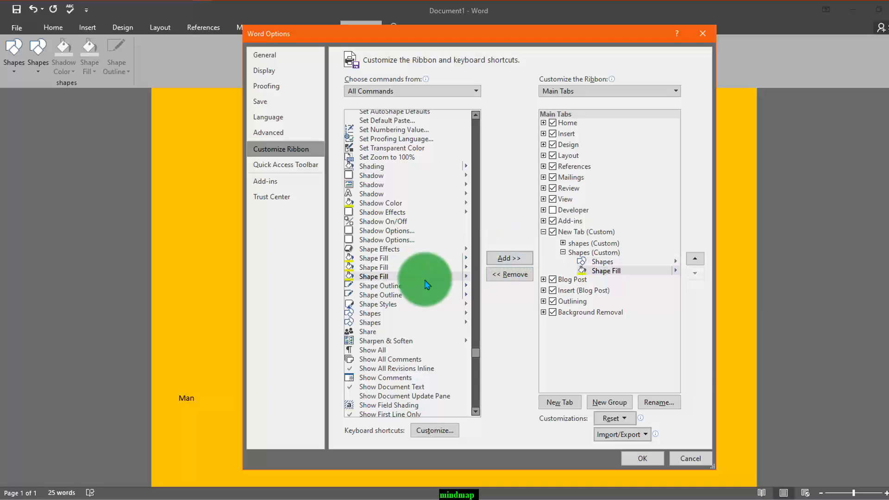
click(375, 296)
click(509, 258)
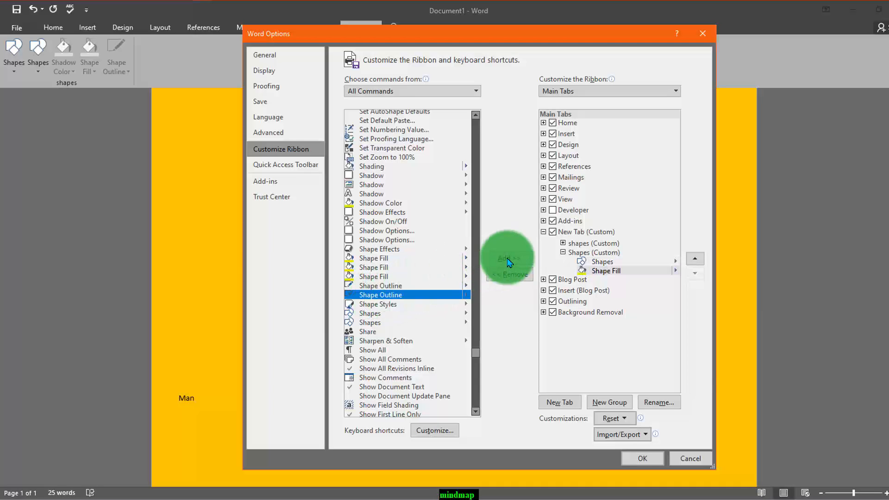
click(394, 304)
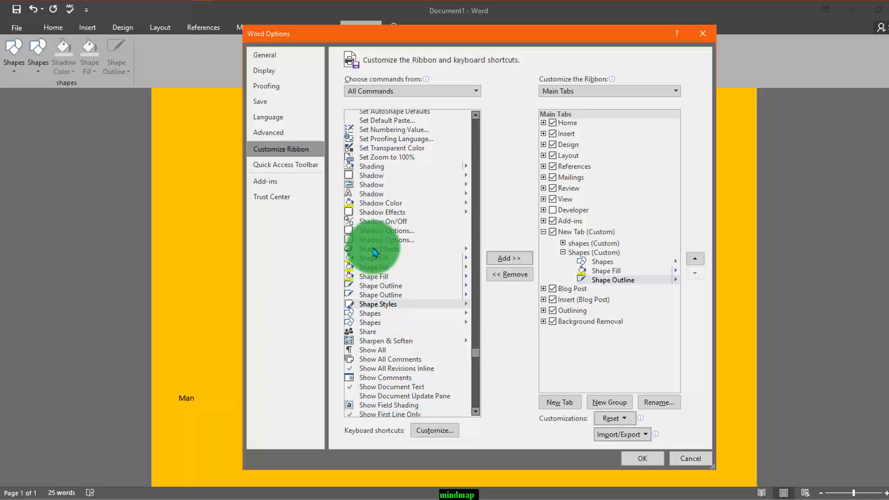
click(391, 249)
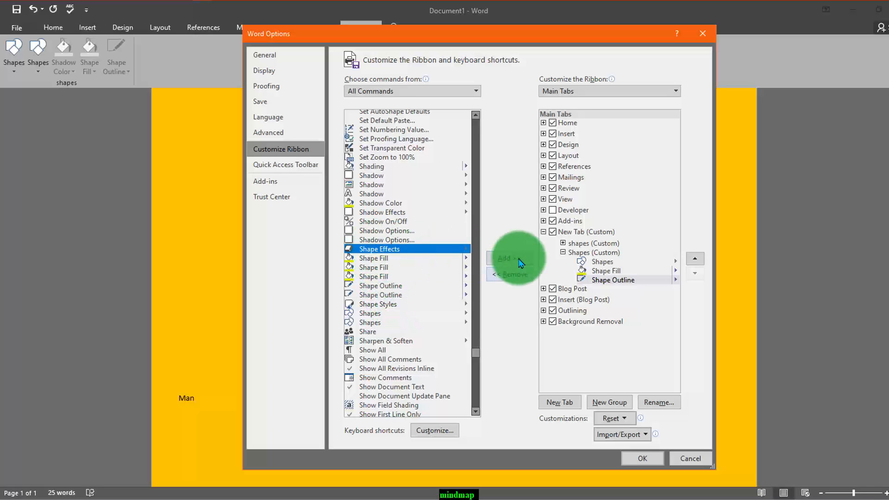
click(632, 459)
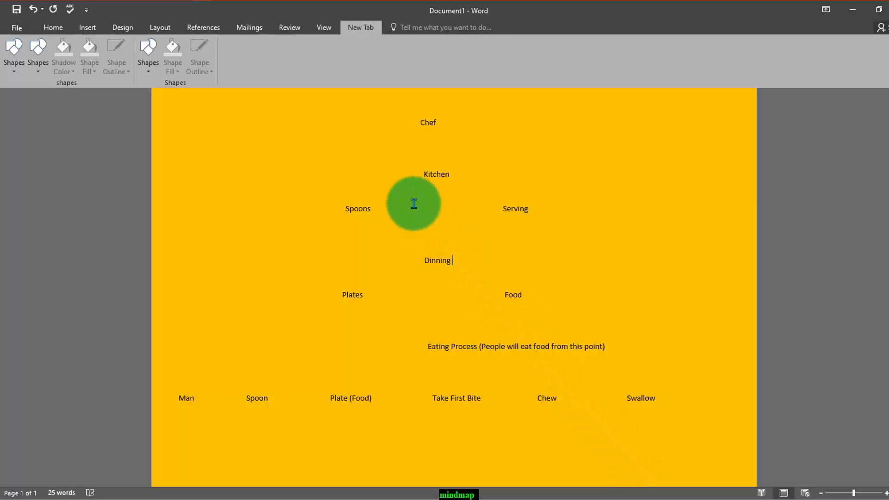
- Draw a left brace about 2.7" high and 0.75" wide above Spoons, just beside the Chef and Kitchen labels
scroll(414, 204, up, 1)
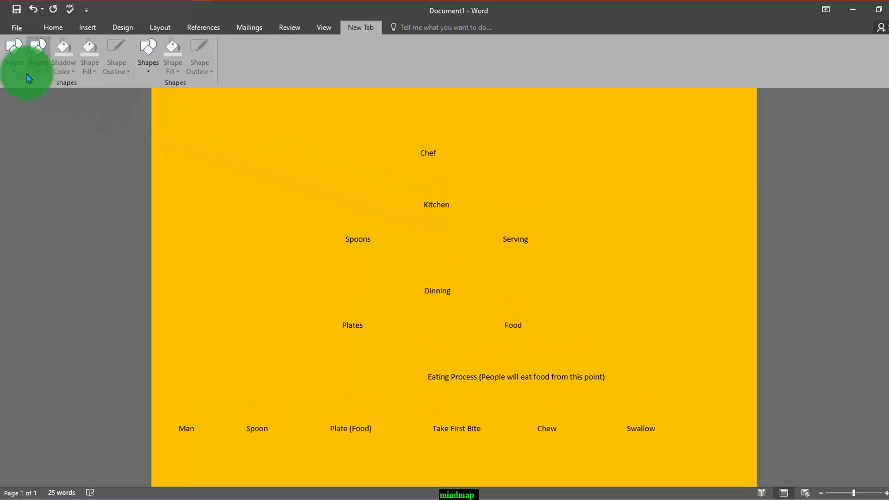
click(14, 65)
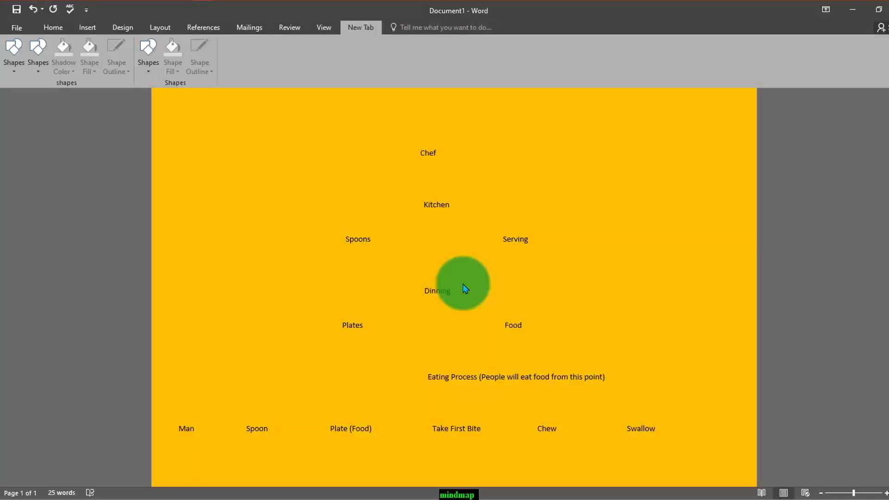
click(15, 74)
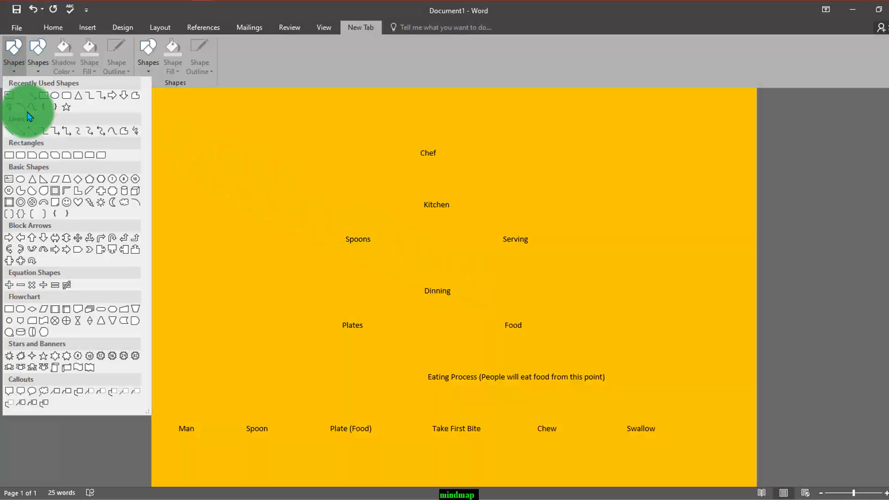
click(55, 216)
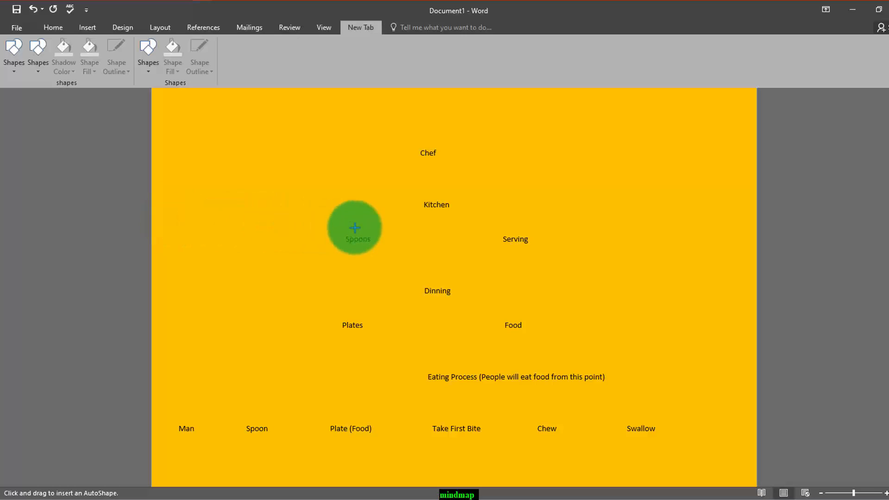
mouse_move(353, 229)
mouse_down()
mouse_move(523, 215)
mouse_move(439, 84)
mouse_move(384, 125)
mouse_move(399, 125)
mouse_up()
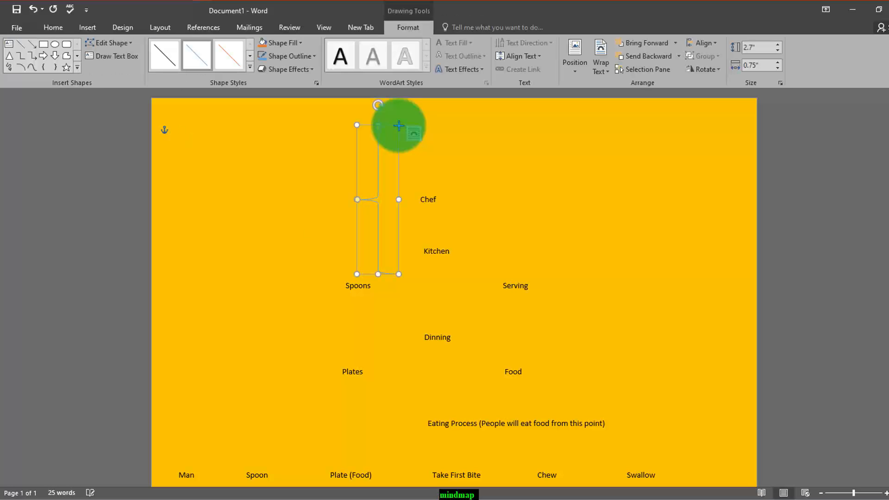
- Rotate the brace so its point faces up, and move it under Kitchen so its arms reach Spoons and Serving
click(704, 69)
click(732, 92)
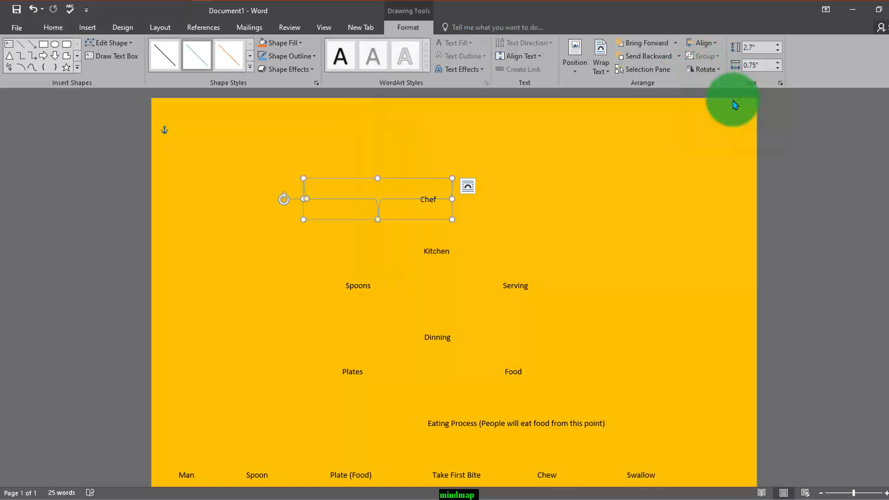
click(705, 69)
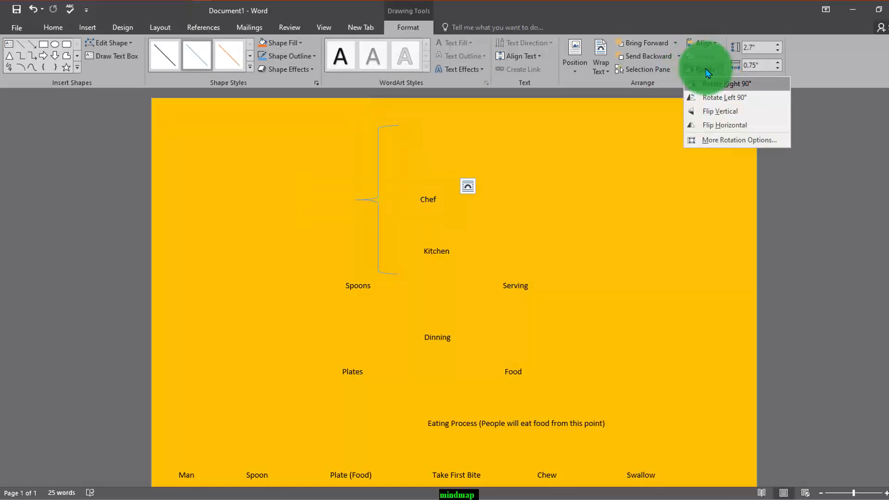
click(720, 84)
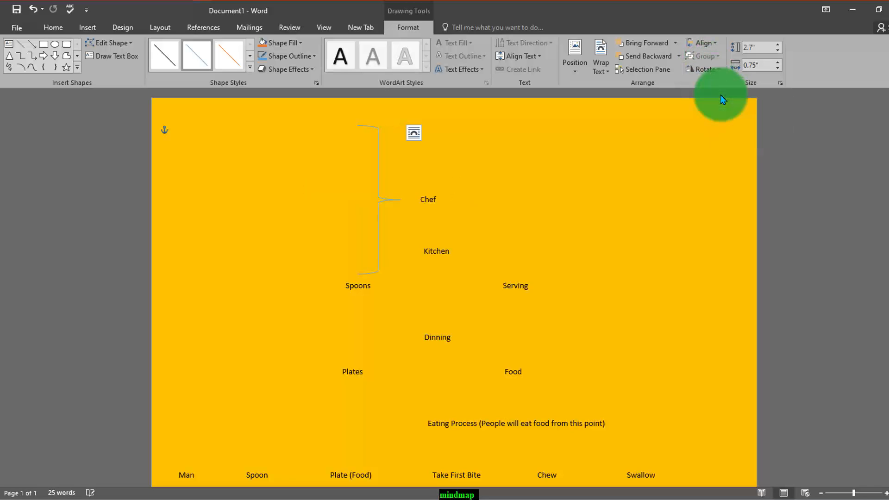
click(704, 69)
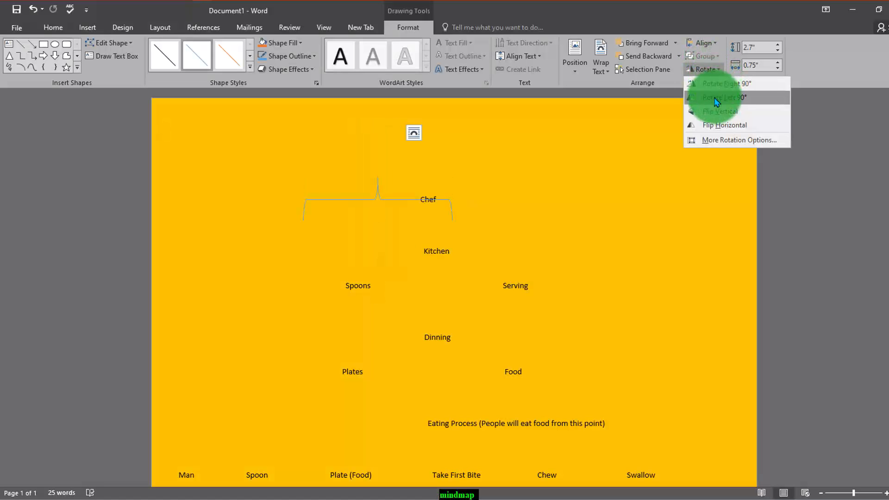
click(717, 96)
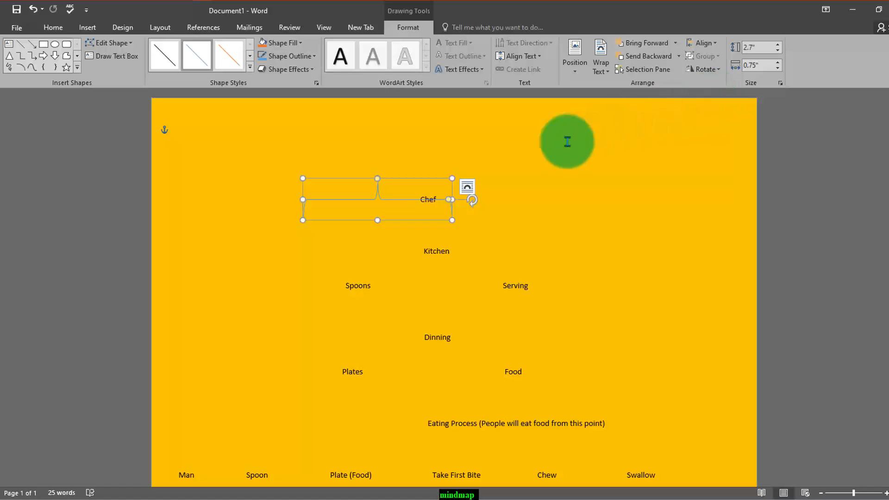
drag(377, 196, 437, 265)
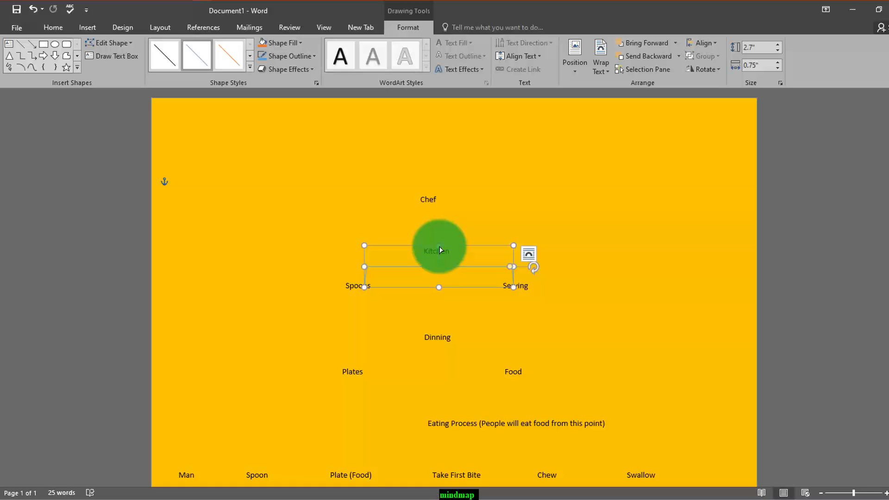
drag(438, 251, 437, 255)
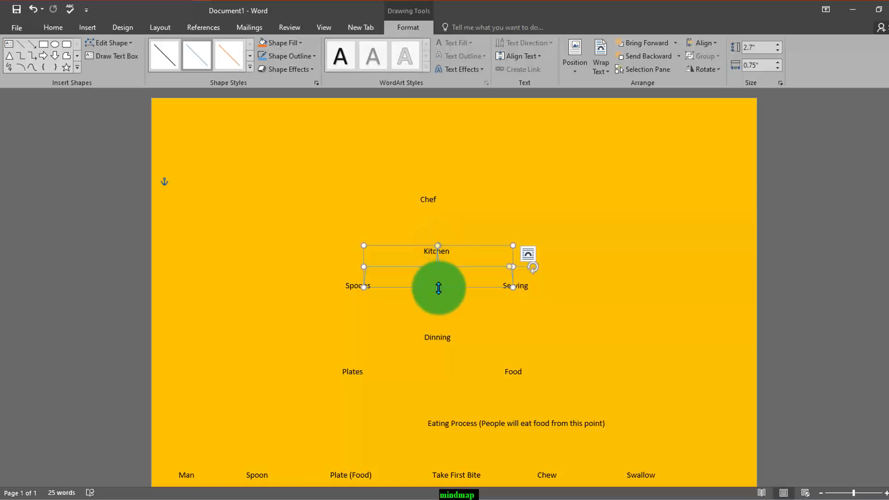
- Flatten the brace under Kitchen to 0.5" and apply the orange line style from the boldest row of theme styles
drag(438, 287, 439, 268)
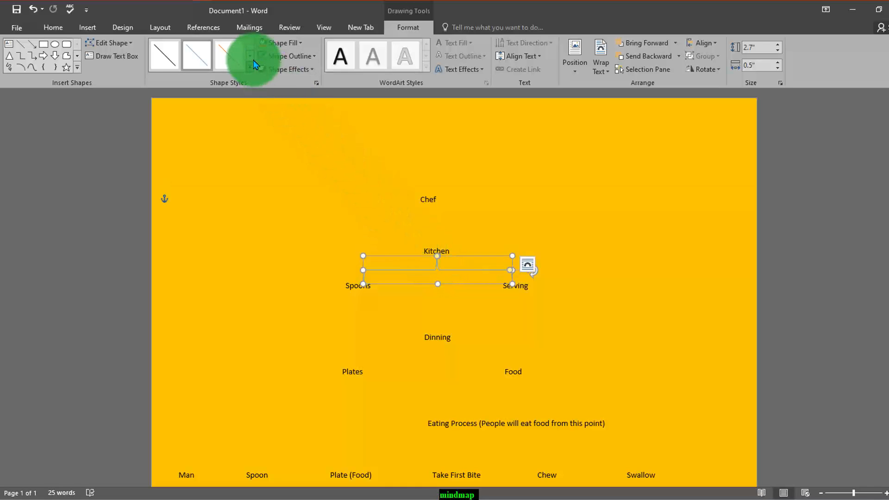
click(295, 43)
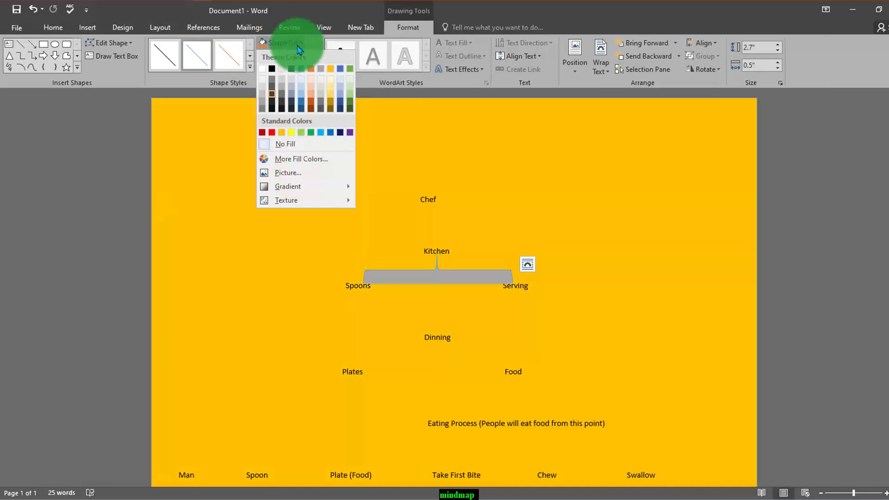
click(296, 43)
click(249, 66)
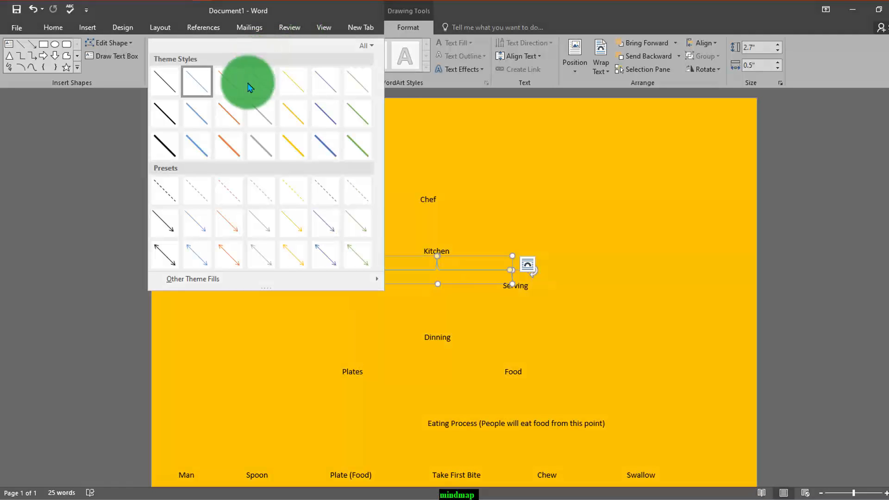
click(230, 148)
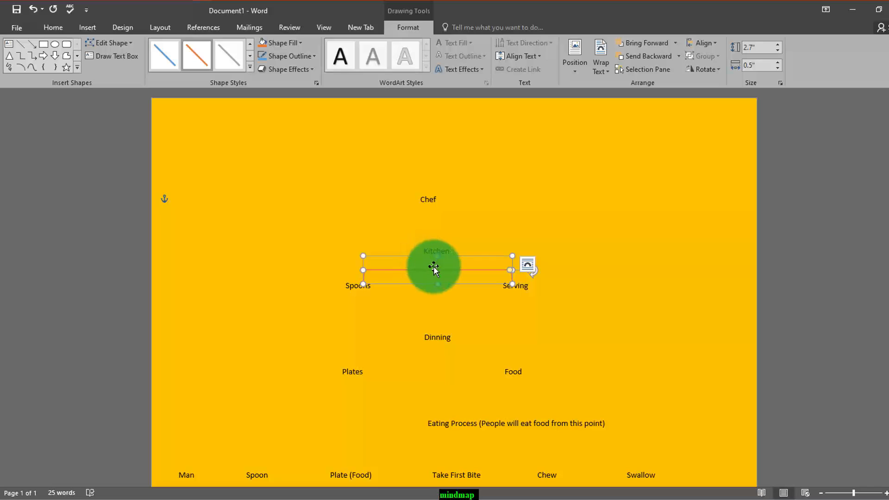
- Shift the orange brace slightly left so its arms line up over Spoons and Serving, and deselect it
drag(434, 267, 429, 268)
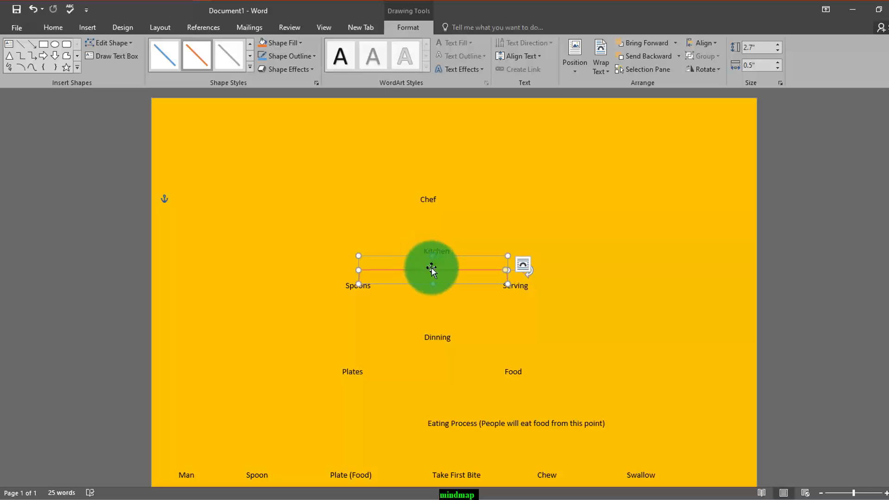
click(549, 292)
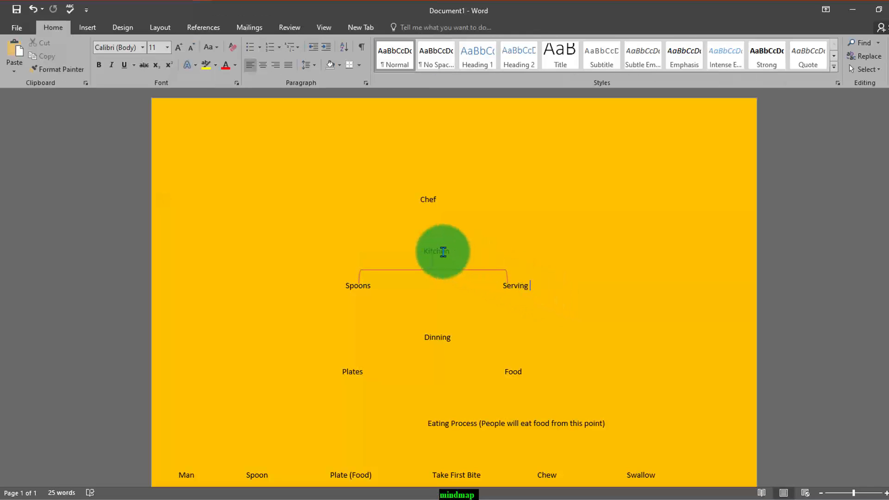
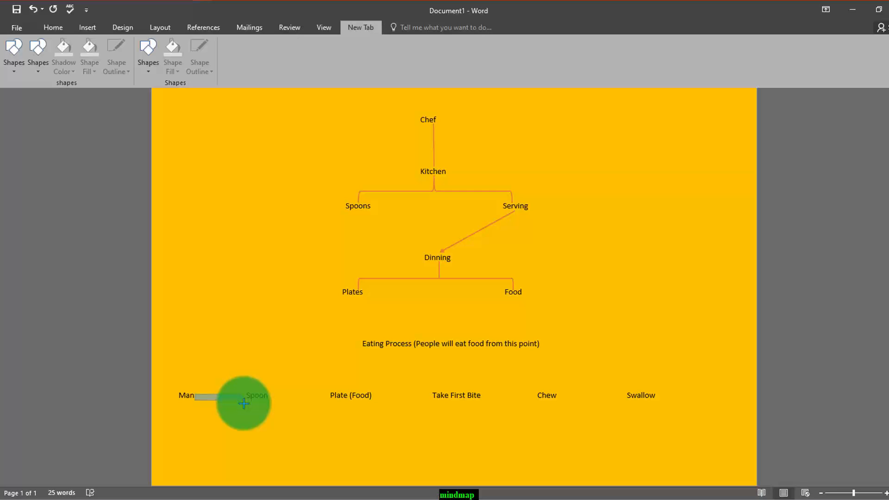
- Draw a right block arrow about 0.92" long from Man to Spoon and apply the solid black theme style from the second row
drag(244, 403, 245, 402)
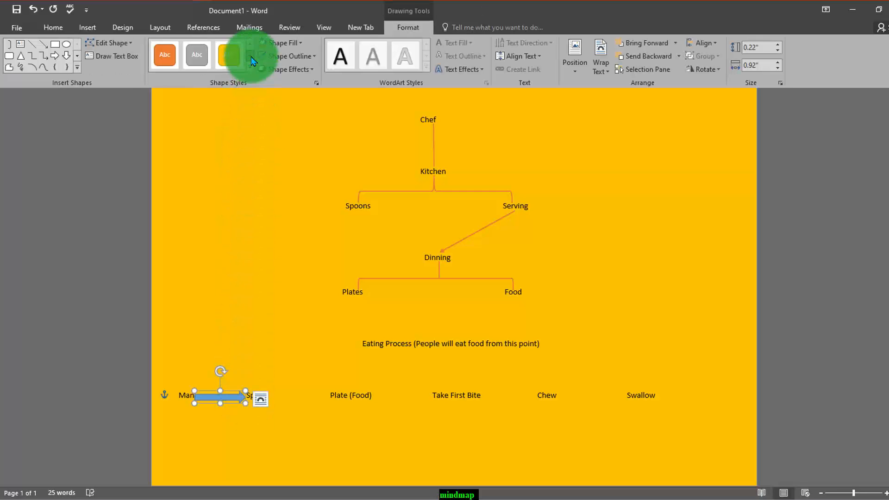
click(168, 55)
click(250, 45)
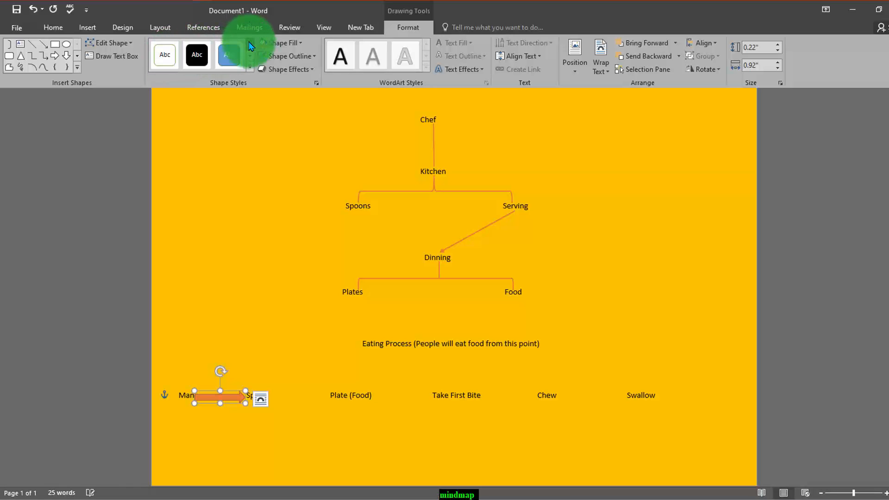
click(208, 63)
click(250, 67)
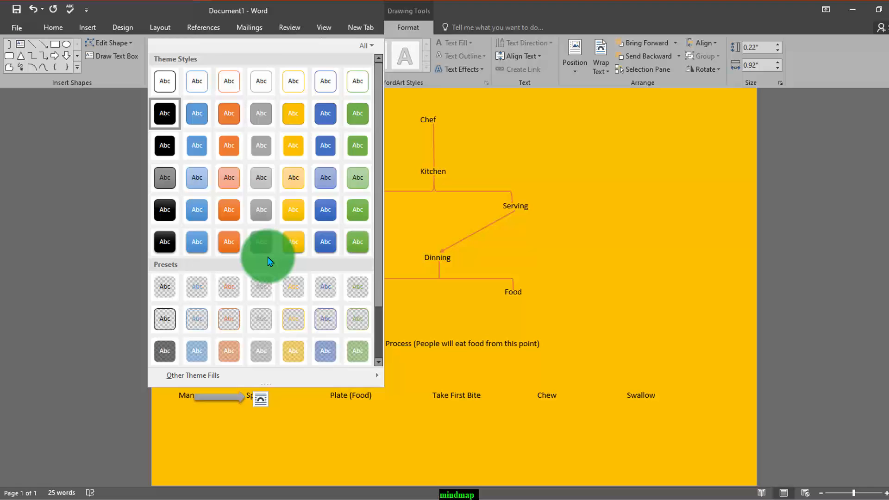
scroll(268, 261, down, 2)
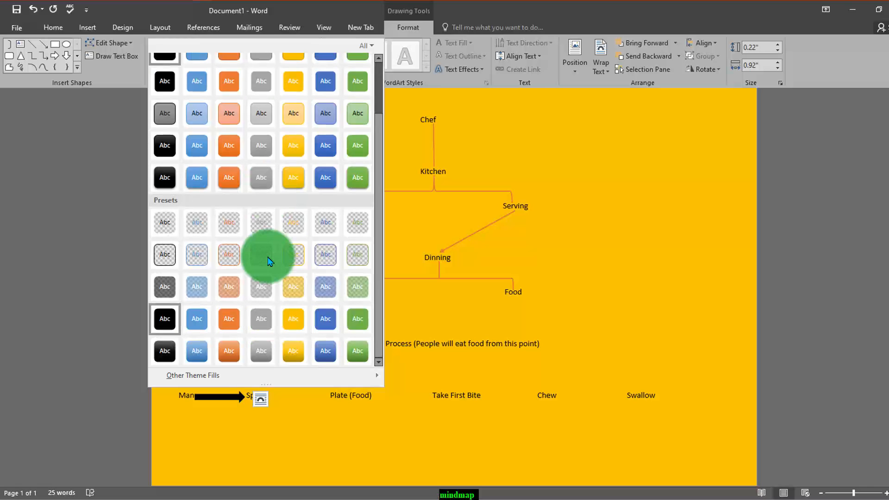
scroll(217, 195, up, 2)
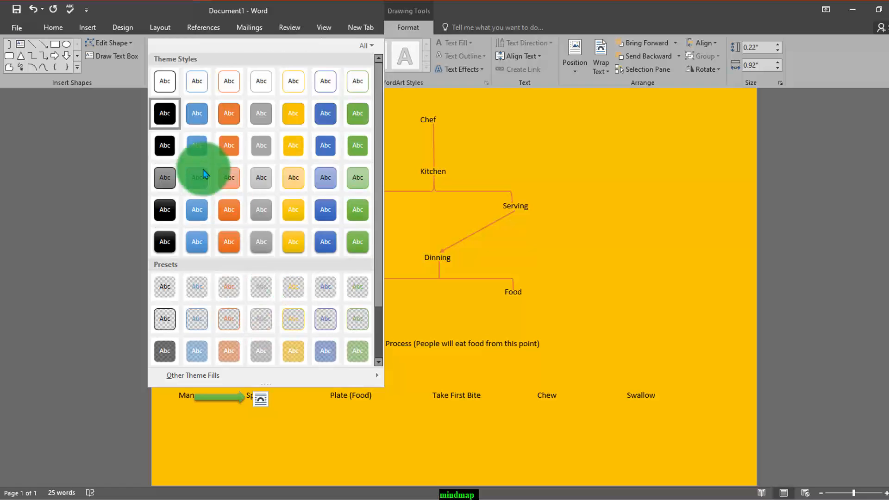
click(165, 120)
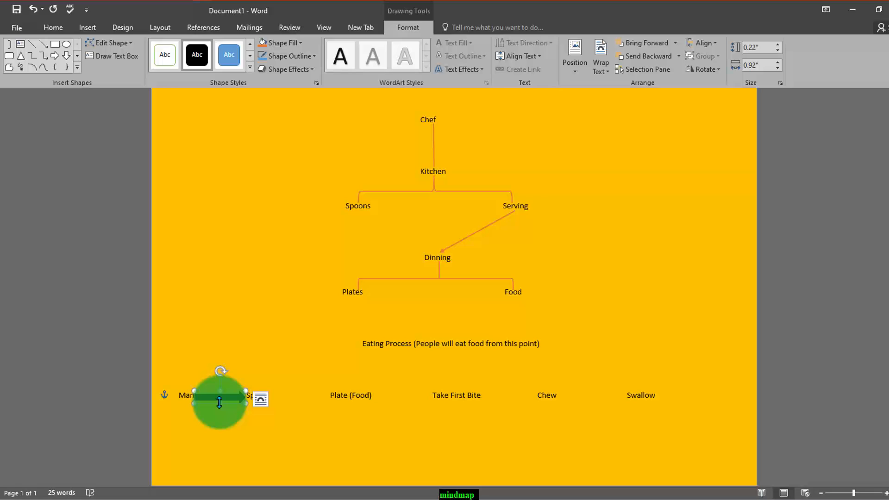
- Flatten the black arrow to 0.17" high and give it the largest orange glow variation
drag(219, 402, 220, 400)
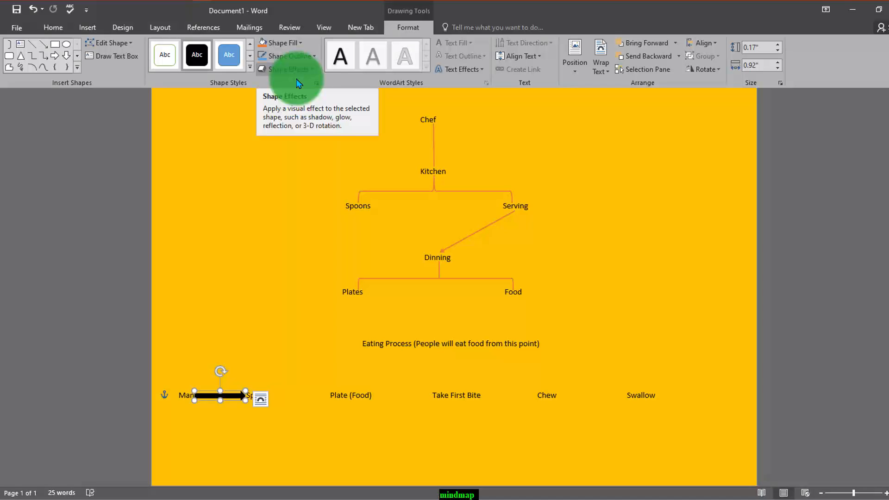
click(311, 71)
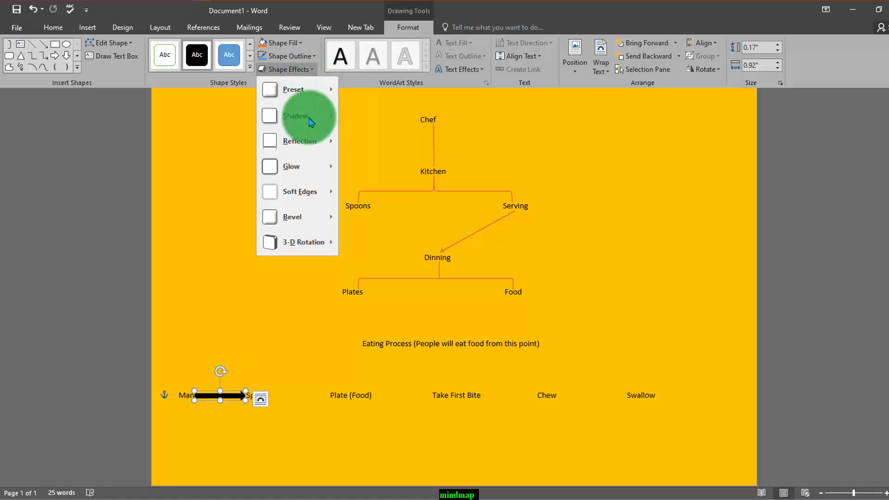
mouse_move(302, 167)
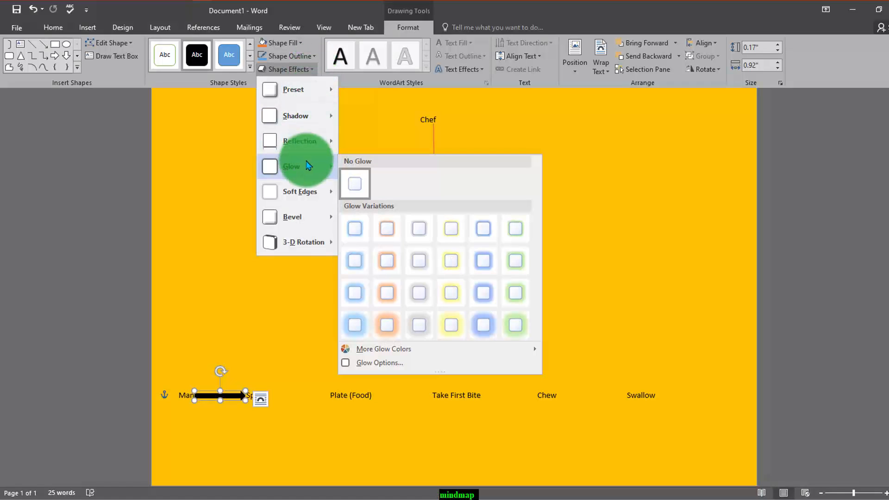
click(387, 330)
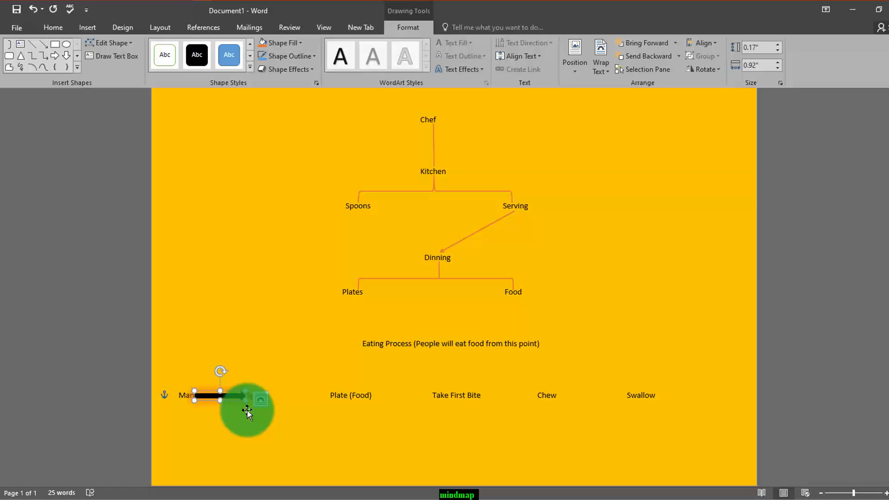
- Place copies of the glowing arrow from Spoon to Plate (Food) and from Plate (Food) to Take First Bite, the latter 1.09" long
key(ctrl+v)
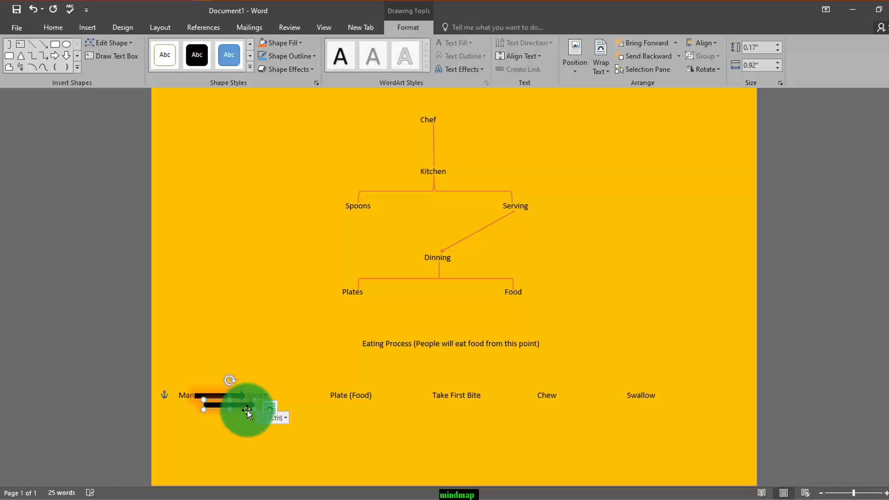
drag(246, 410, 409, 397)
key(ctrl+v)
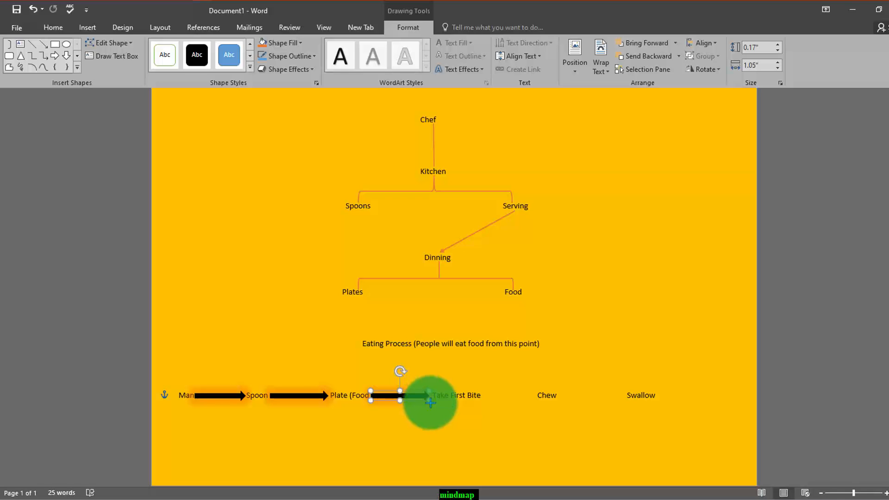
drag(431, 403, 431, 402)
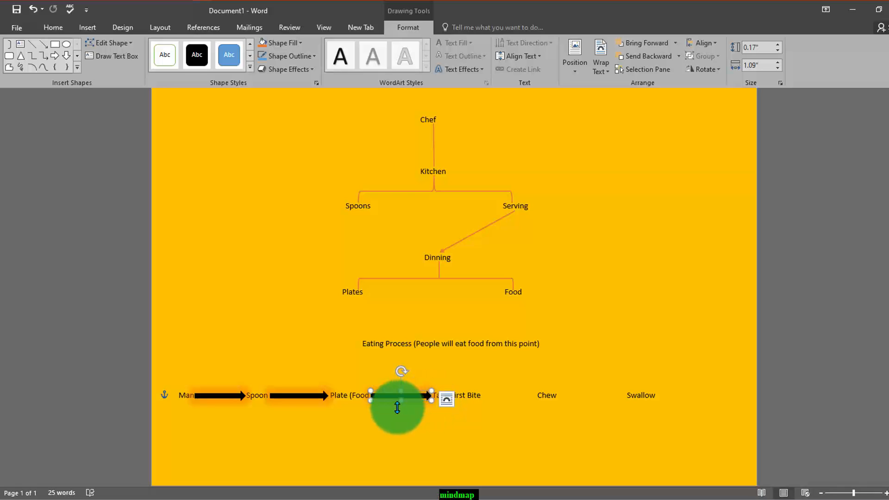
- Place arrow copies from Take First Bite to Chew, about 0.97" long, and from Chew to Swallow, and deselect
key(ctrl+v)
drag(397, 407, 535, 402)
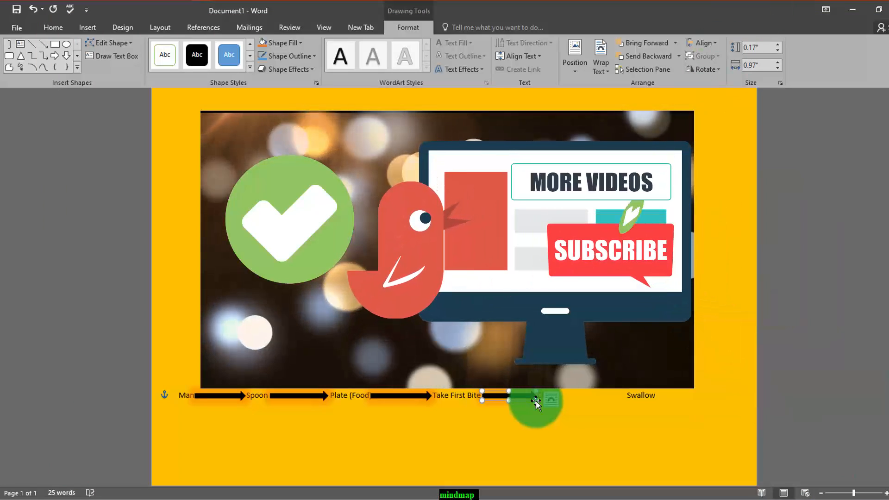
key(ctrl+c)
key(ctrl+v)
drag(536, 405, 622, 400)
click(562, 426)
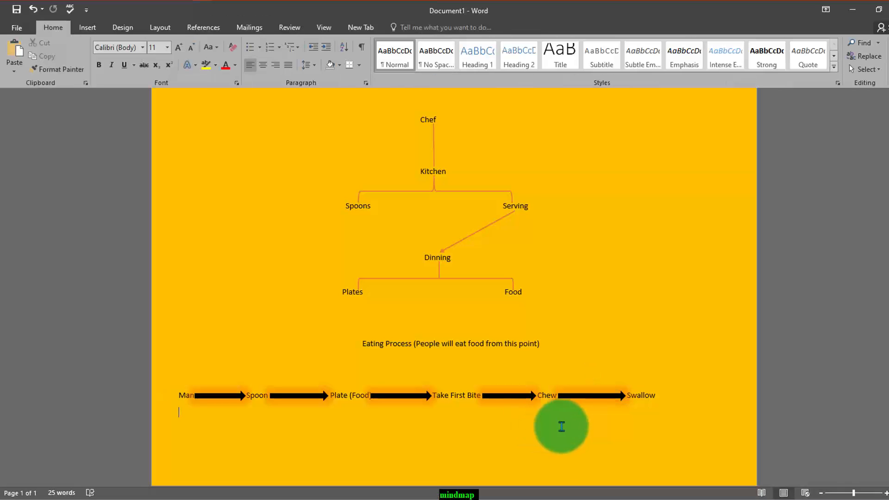
- Draw a right brace about 4.23" high and 0.75" wide and rotate it so its point faces up
scroll(573, 428, up, 1)
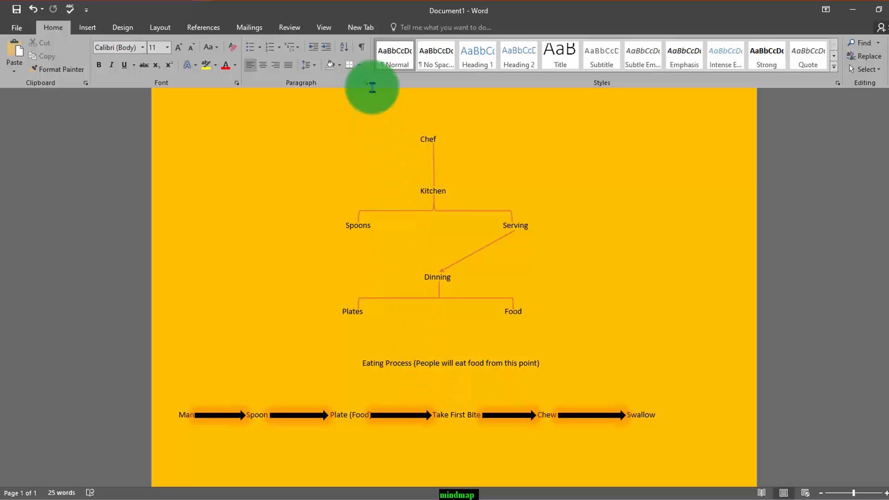
click(361, 29)
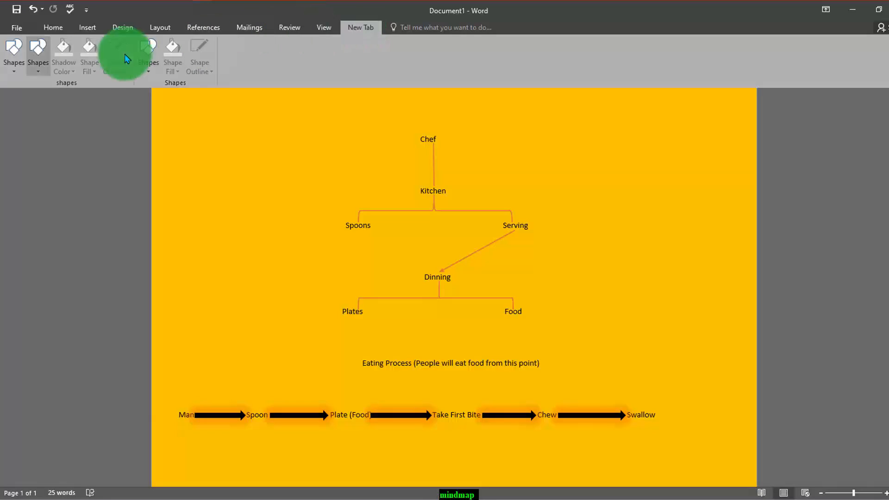
click(15, 68)
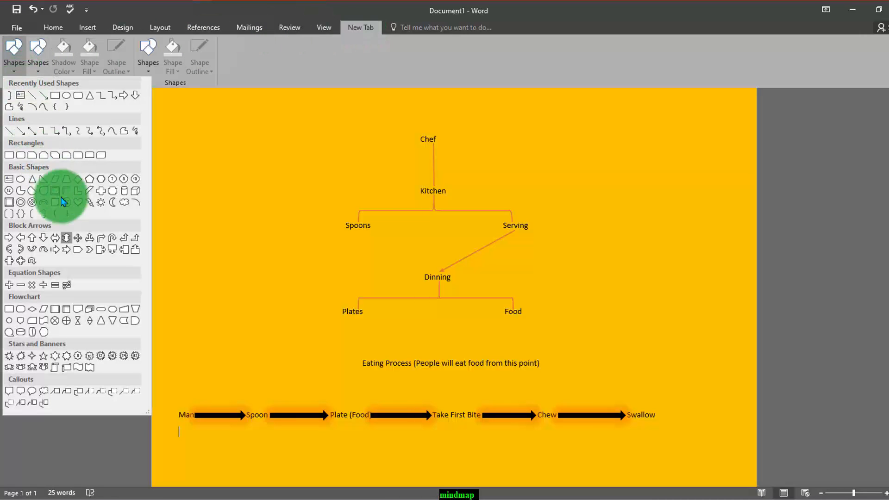
click(67, 213)
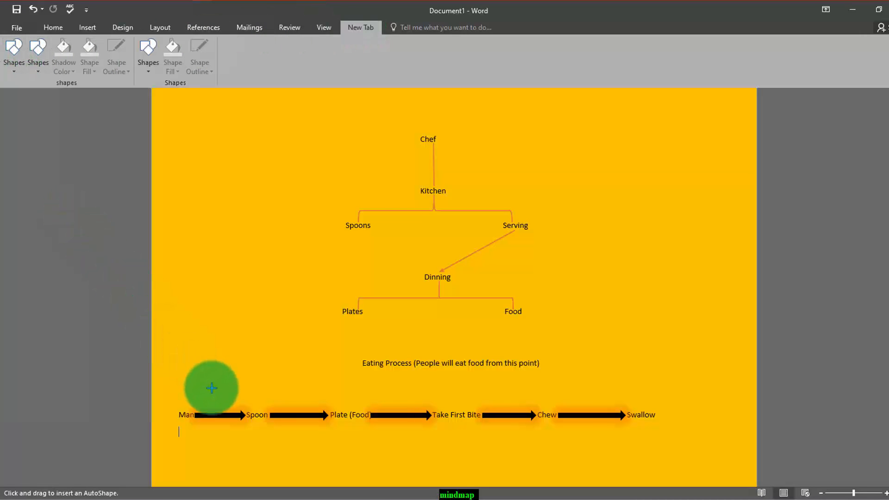
drag(210, 387, 469, 191)
mouse_move(411, 171)
mouse_down()
mouse_move(251, 153)
mouse_move(362, 168)
mouse_move(204, 347)
mouse_move(24, 209)
mouse_move(35, 267)
mouse_up()
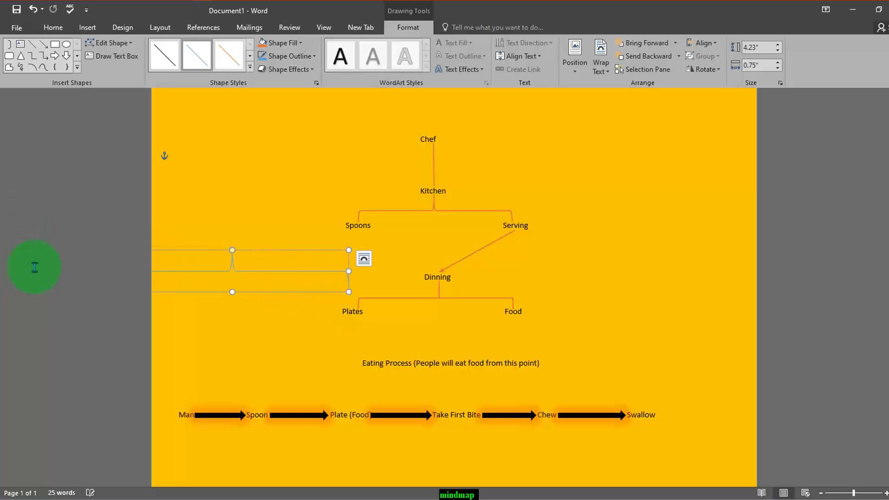
click(716, 70)
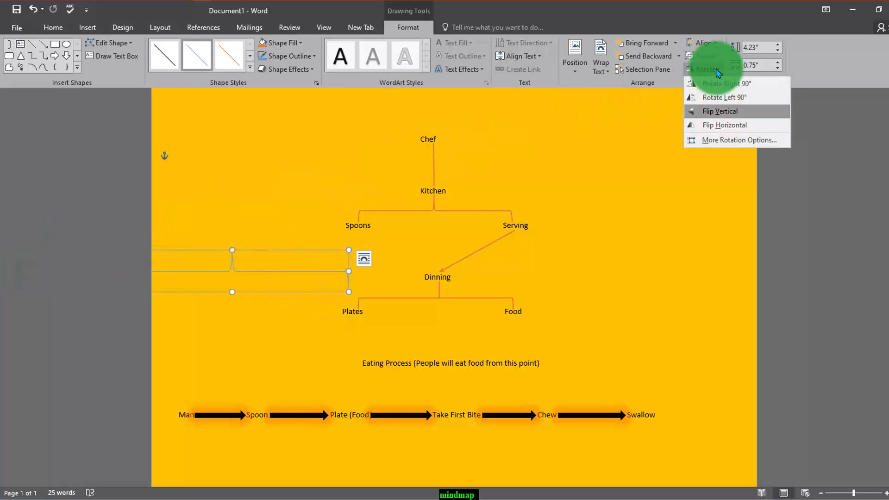
click(234, 270)
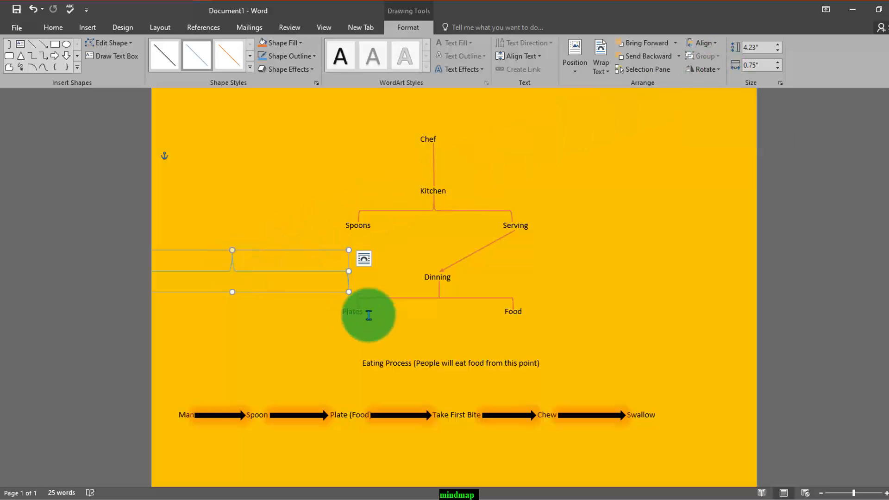
- Place the brace below the Eating Process line and resize it to 8.28" by 0.53" so it spans Man to Swallow
drag(258, 273, 349, 386)
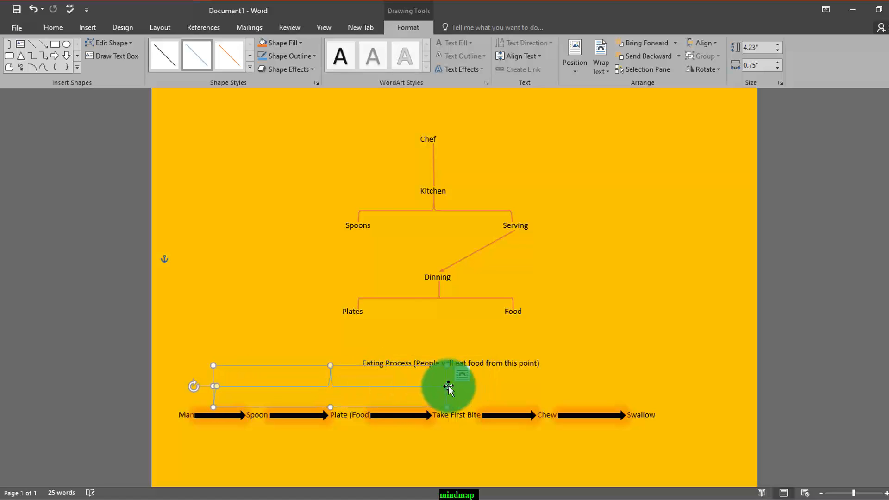
drag(448, 387, 641, 373)
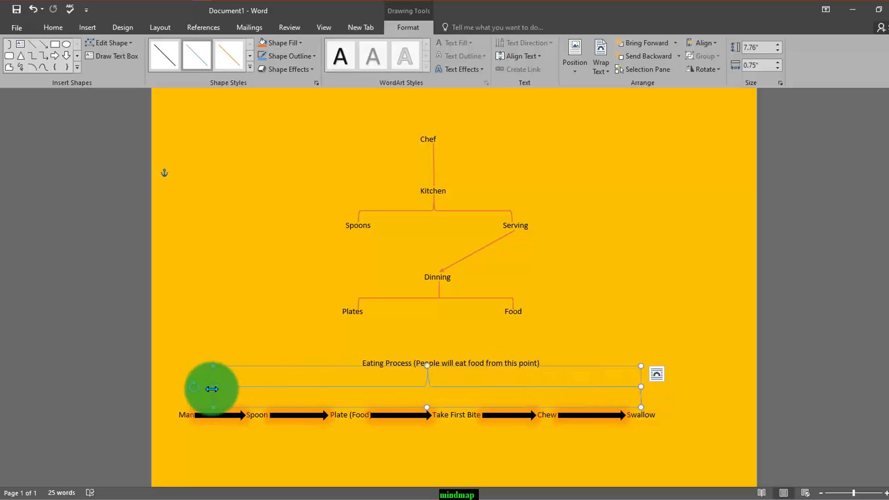
drag(212, 389, 185, 394)
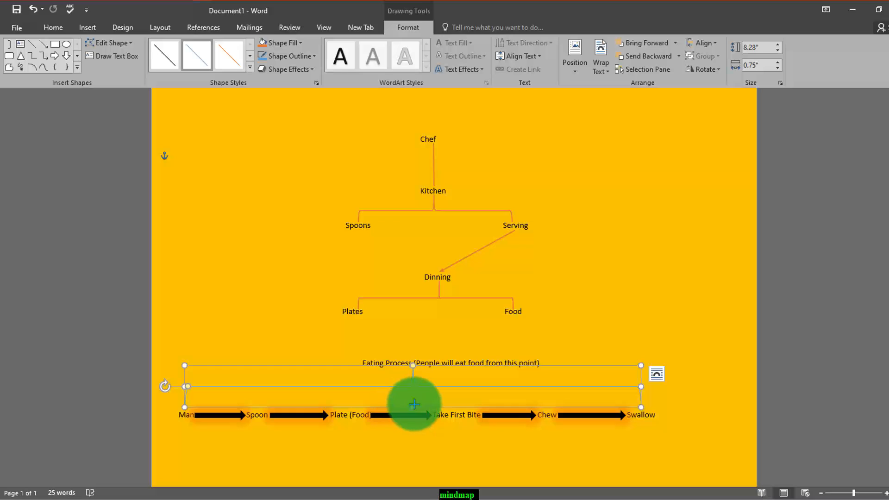
drag(411, 407, 431, 396)
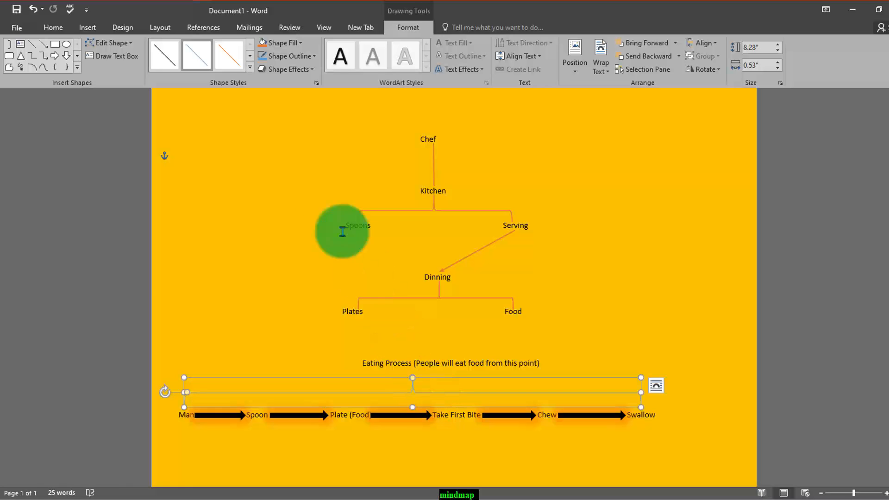
- Apply the orange line style from the boldest row of theme styles to the wide brace and deselect it
click(250, 66)
click(235, 151)
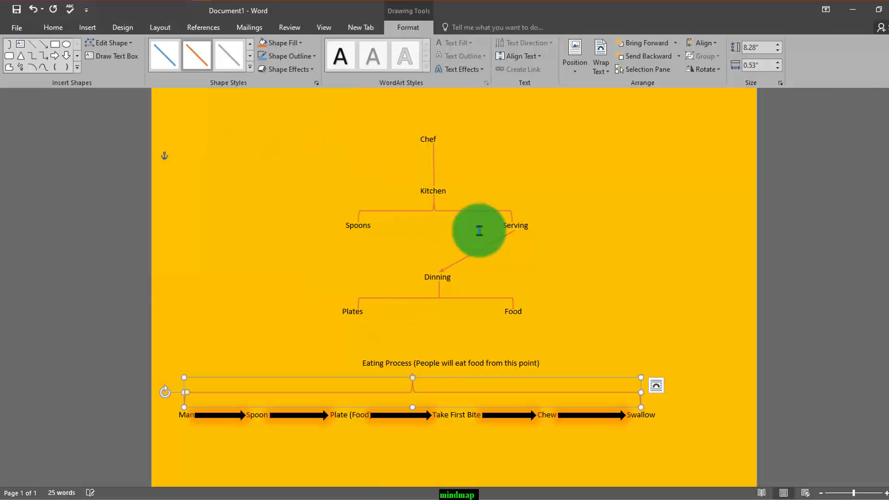
click(645, 351)
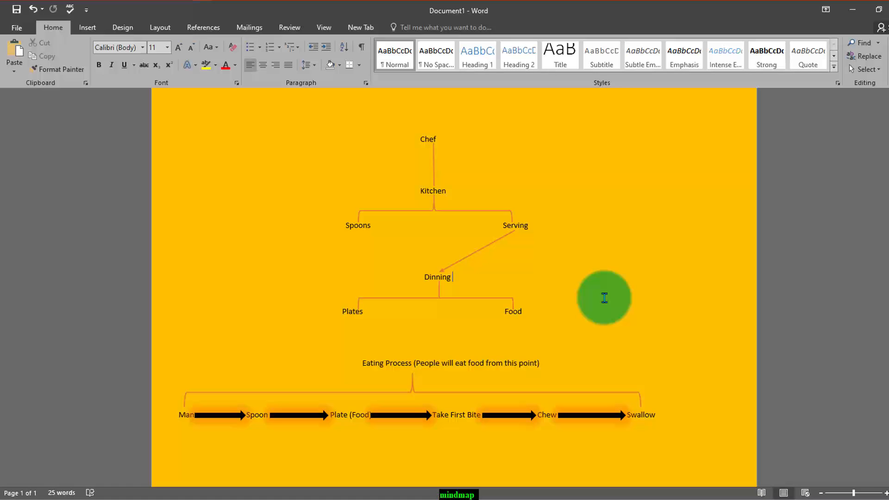
- Draw a rounded rectangle about 0.66" wide and 0.26" high over Chef and apply the solid orange theme style
click(354, 28)
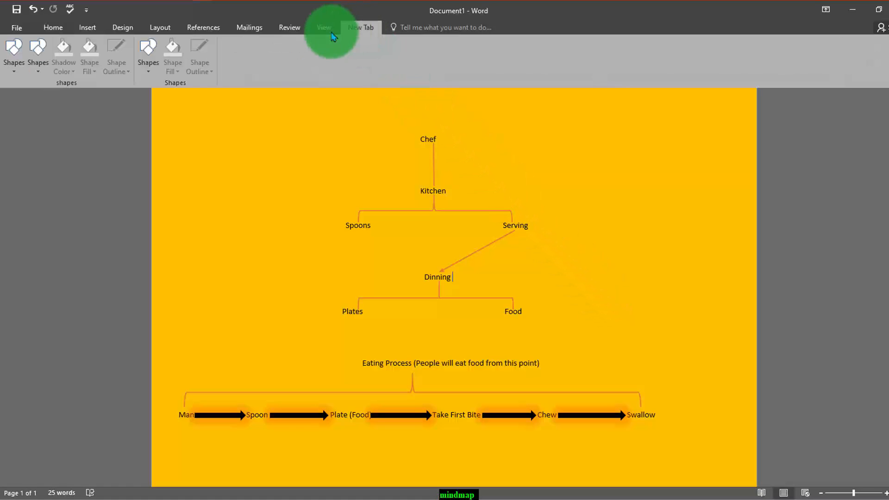
click(14, 69)
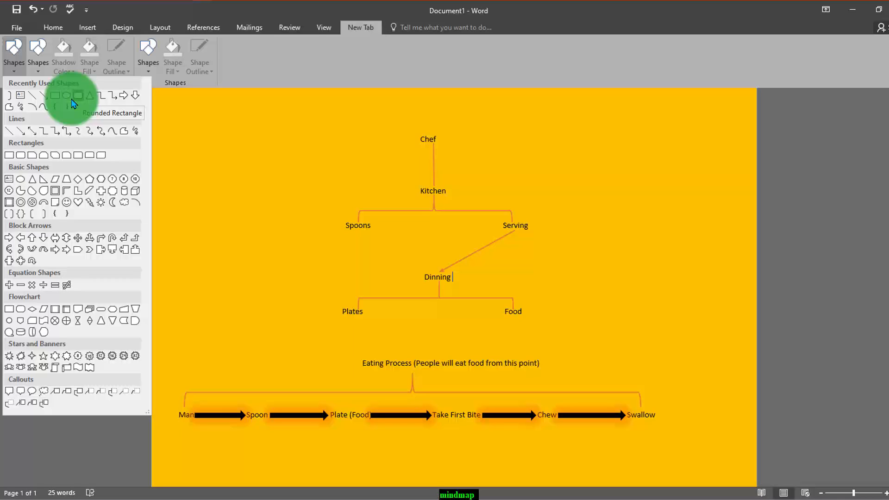
click(21, 156)
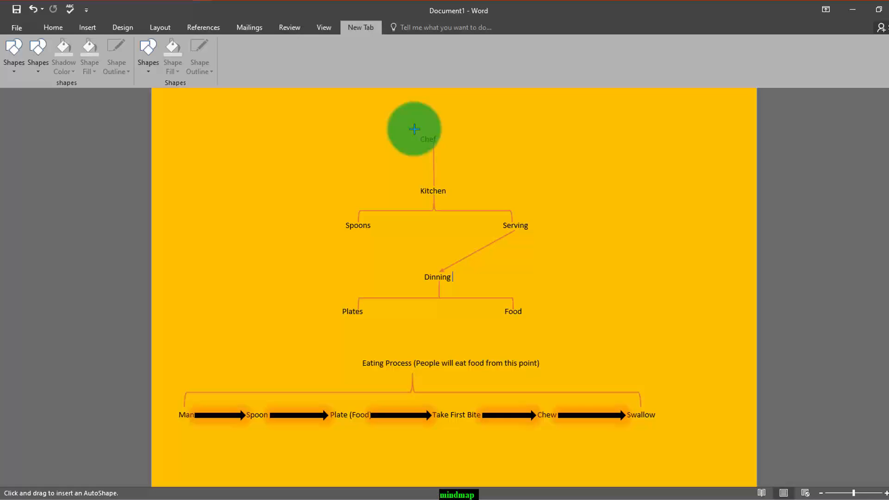
drag(414, 129, 449, 145)
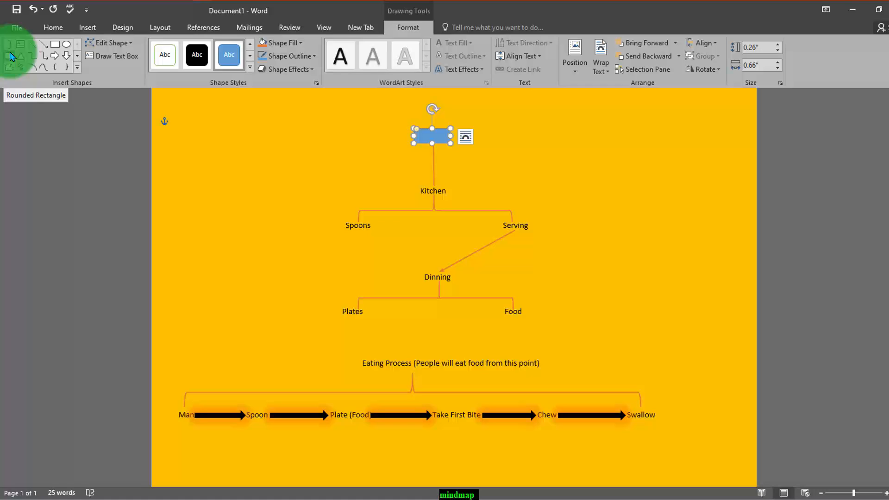
click(250, 54)
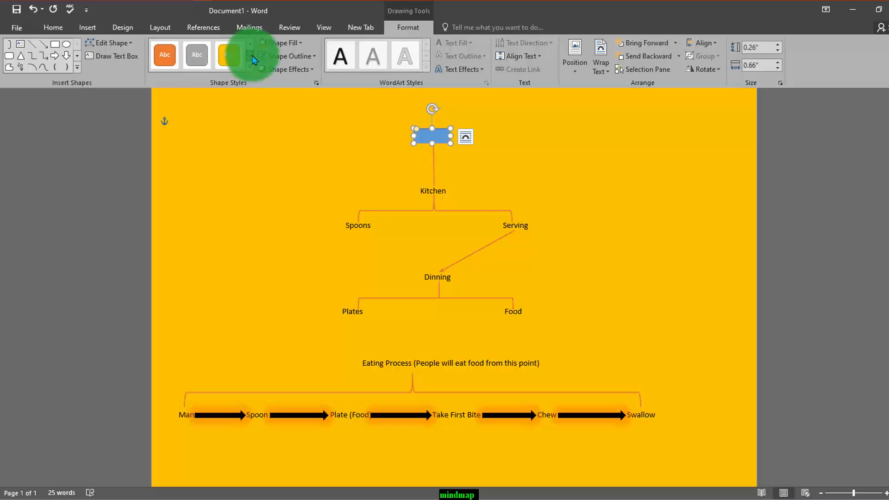
click(169, 67)
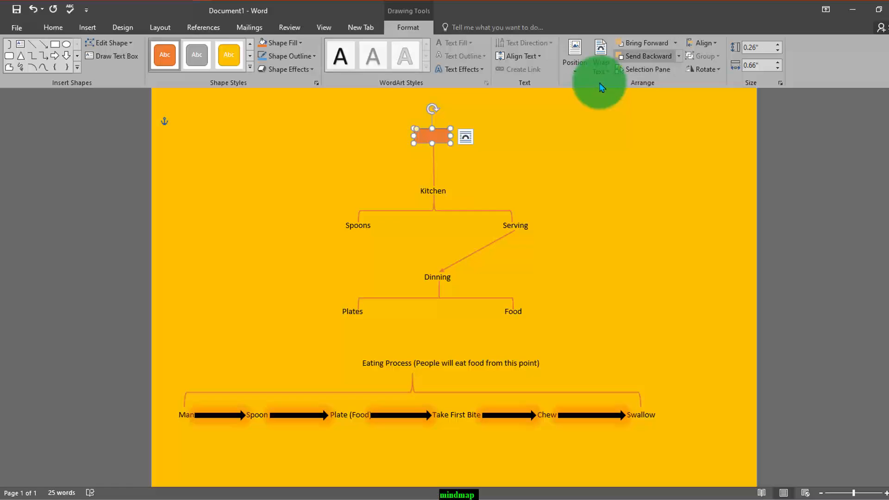
- Send the orange rounded rectangle behind the Chef text and deselect it
click(676, 45)
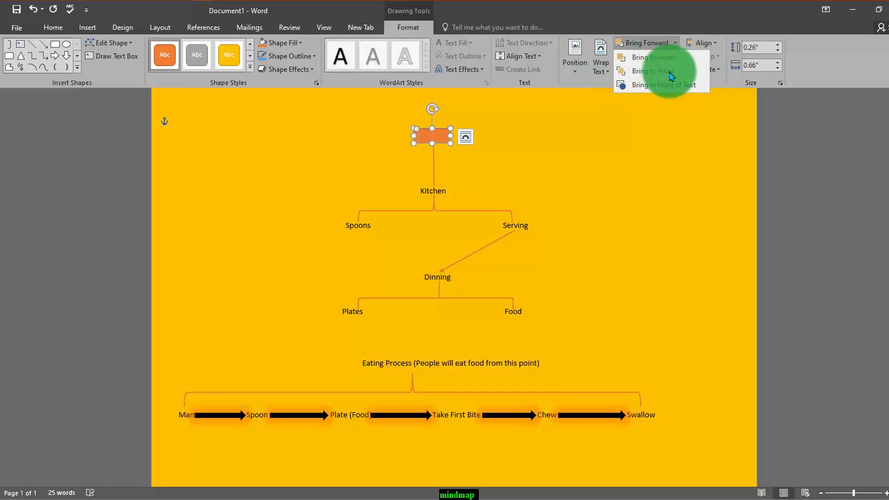
click(685, 47)
click(678, 57)
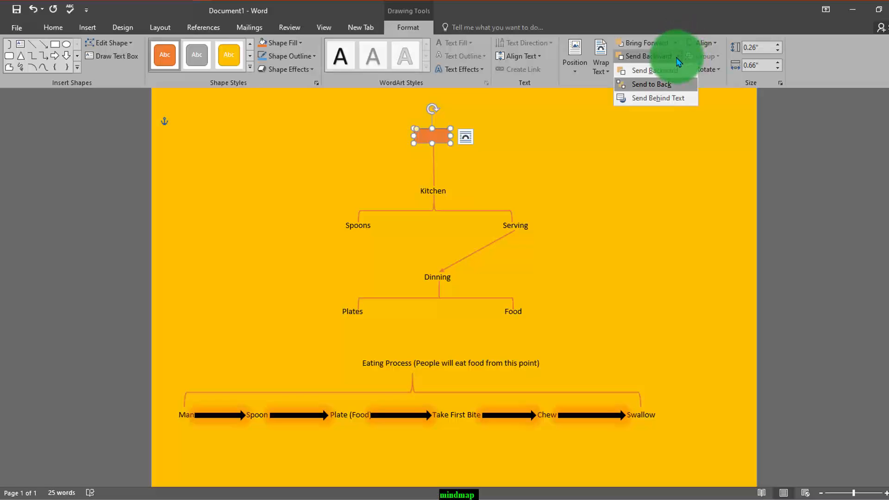
click(666, 99)
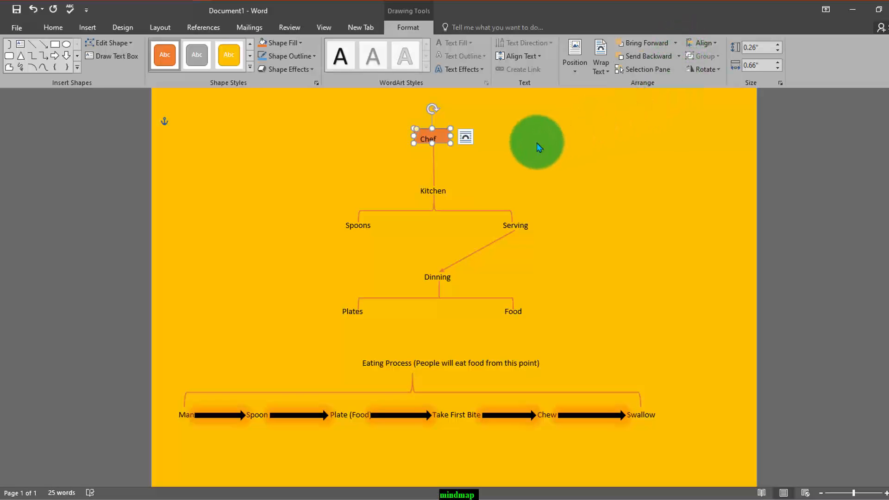
click(533, 144)
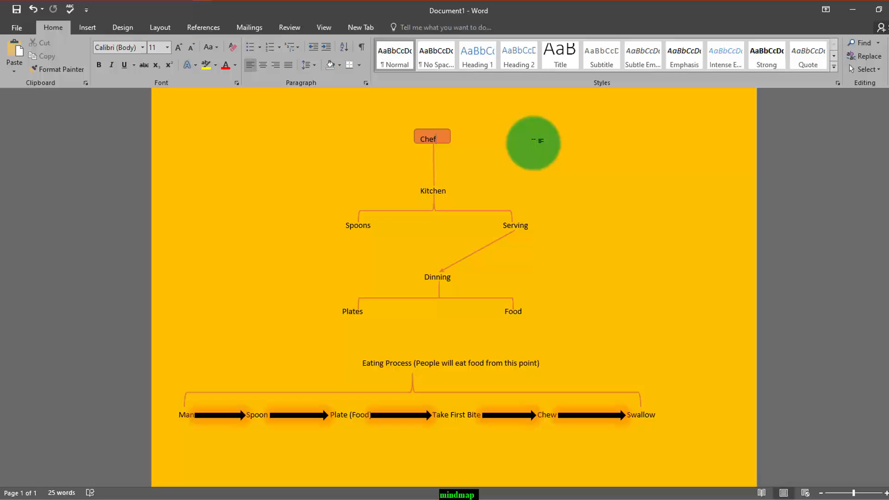
- Shrink the orange rectangle slightly so it fits closely around the Chef label
double_click(445, 134)
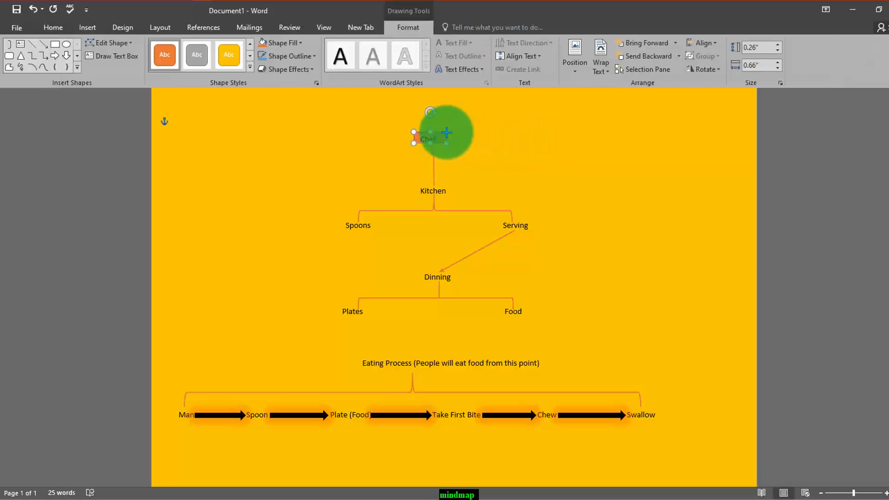
click(467, 139)
click(450, 149)
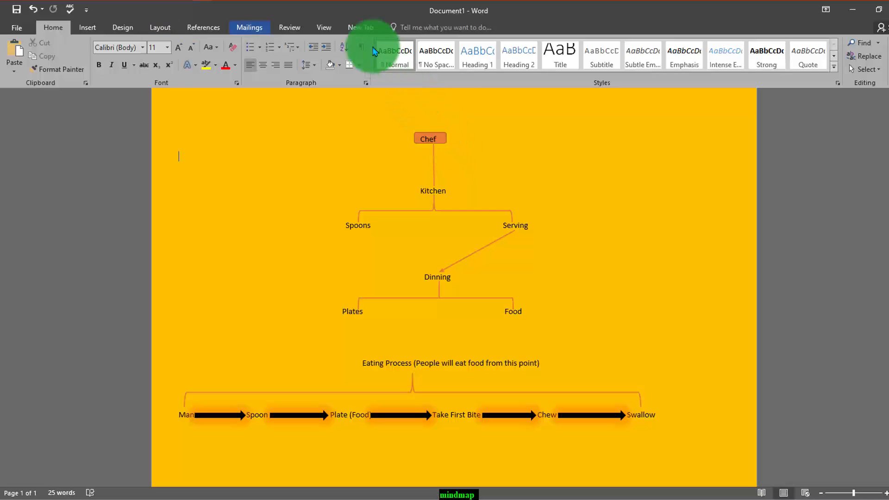
- Draw a rounded rectangle about 0.66" wide and 0.29" high over the Kitchen label
click(356, 27)
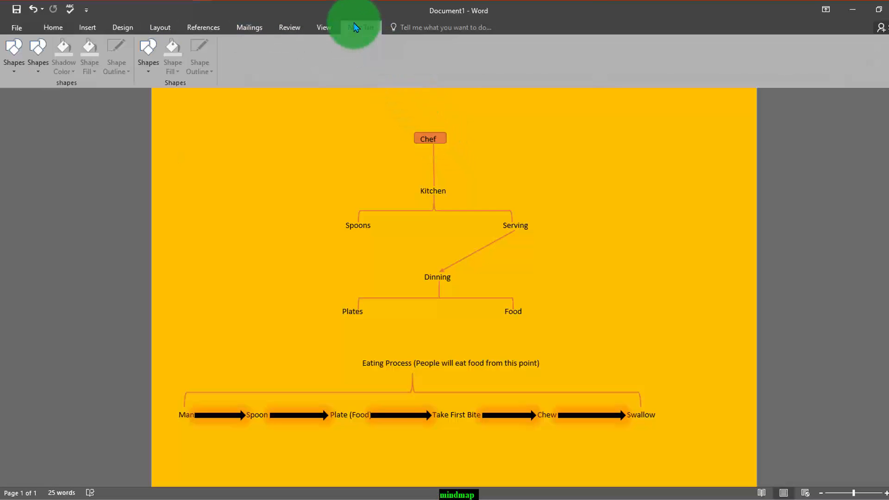
click(15, 68)
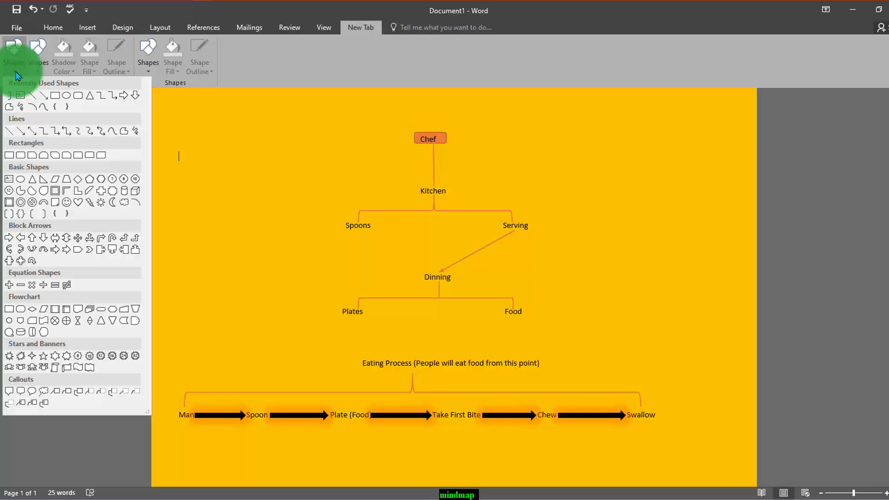
click(77, 95)
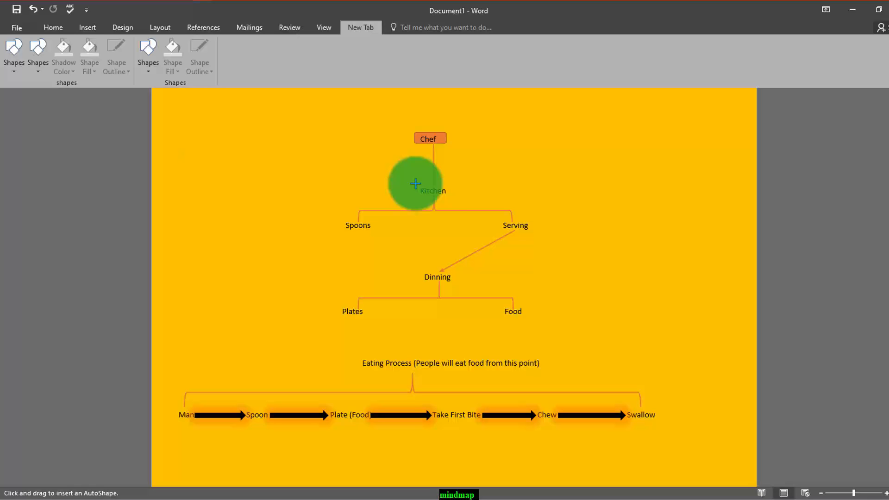
drag(415, 183, 450, 199)
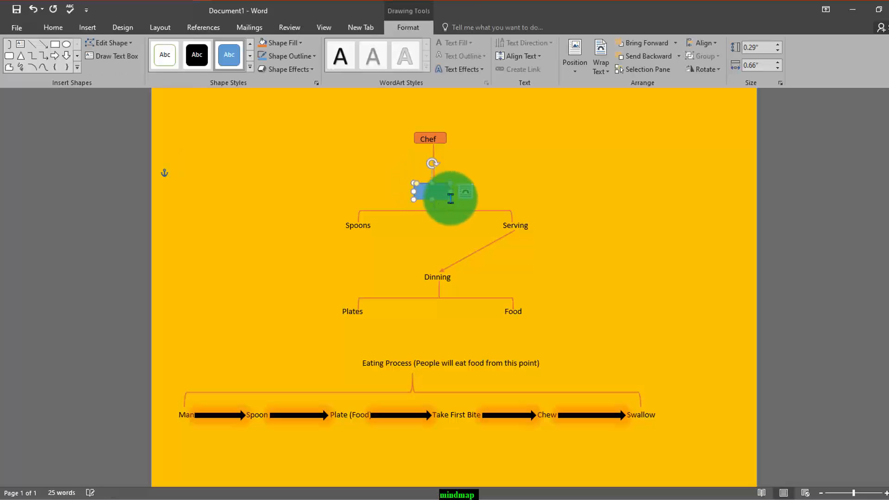
- Draw rounded rectangles over Spoons, about 0.71" by 0.31", and over Serving, about 0.72" by 0.31"
click(11, 58)
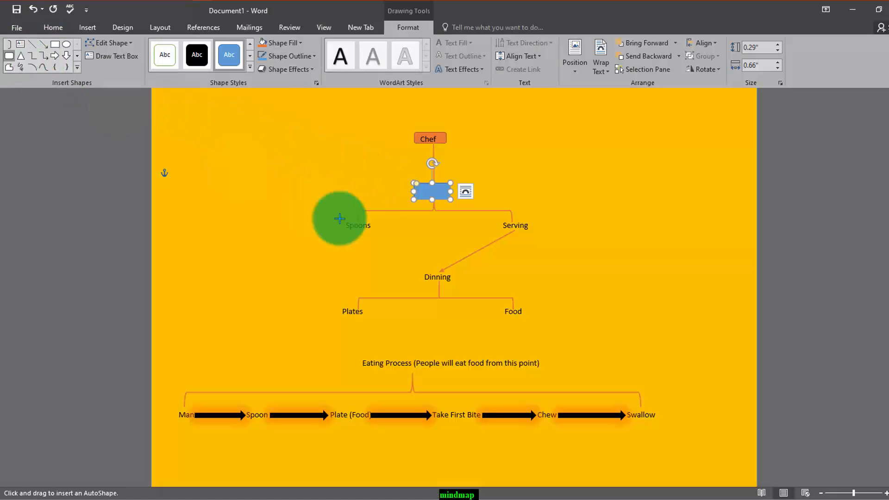
drag(339, 218, 378, 236)
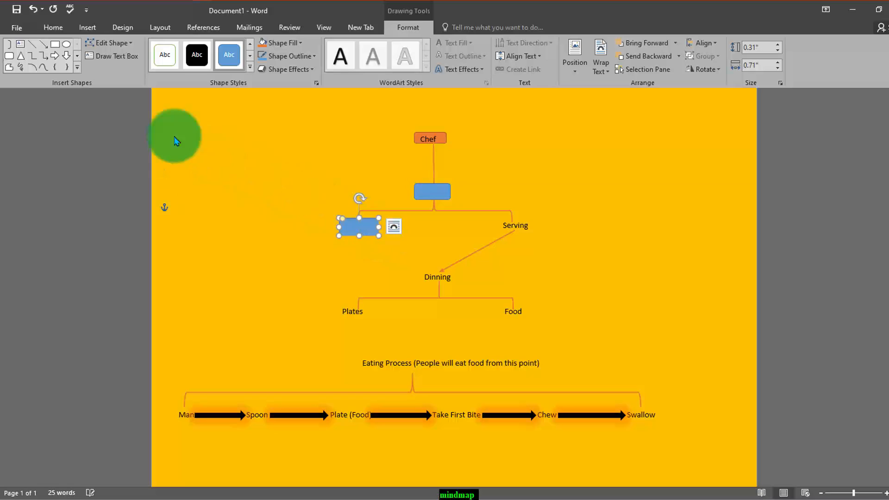
click(9, 56)
mouse_move(493, 220)
mouse_down()
mouse_move(528, 223)
mouse_move(533, 235)
mouse_up()
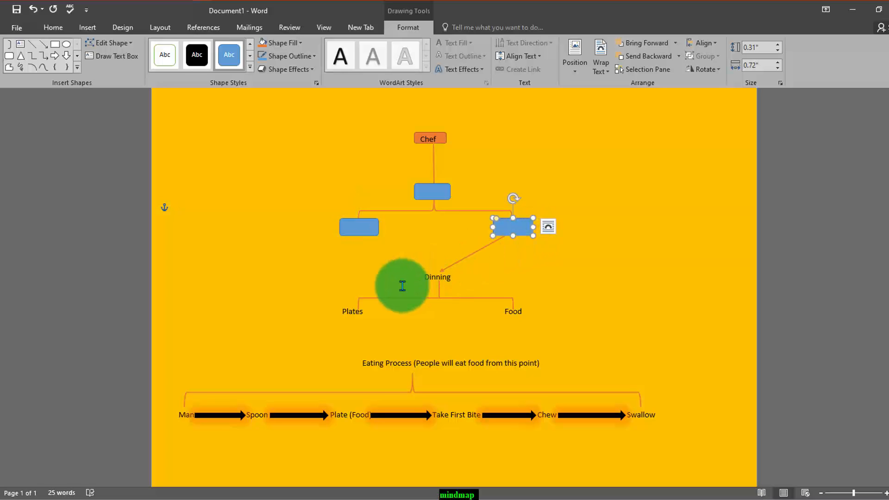
- Draw a rounded rectangle about 0.81" by 0.28" over Dinning and move the Serving arrow's tip to its upper edge
click(9, 56)
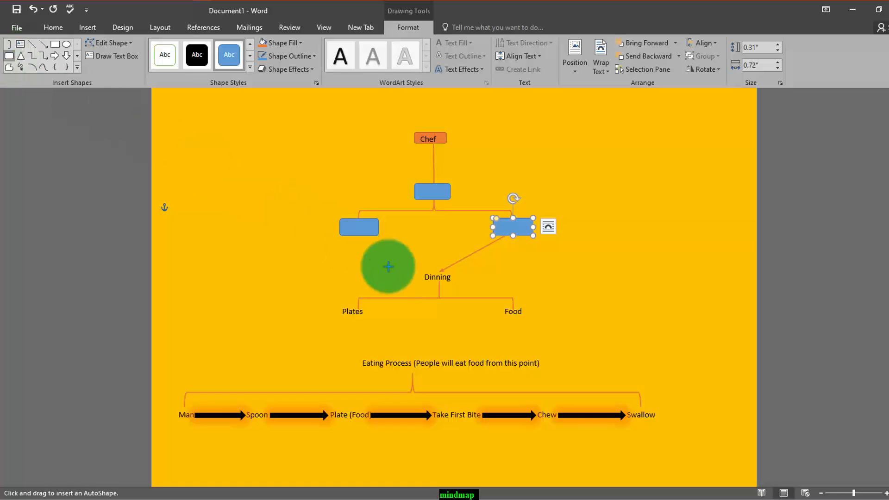
mouse_move(414, 268)
mouse_down()
mouse_move(459, 285)
mouse_move(437, 272)
mouse_up()
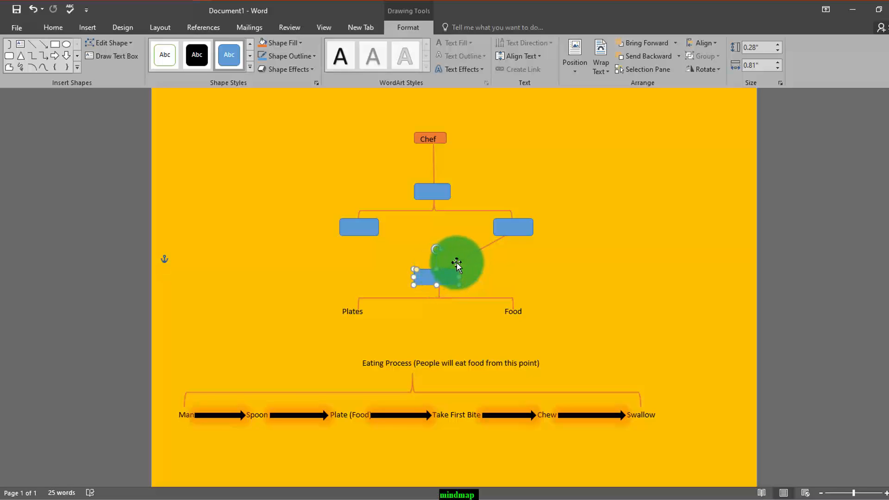
click(452, 268)
drag(442, 273, 451, 267)
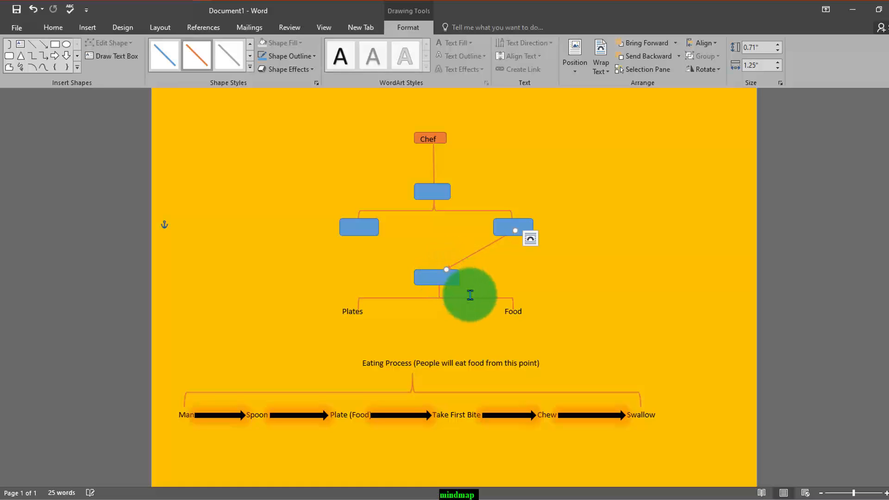
click(467, 295)
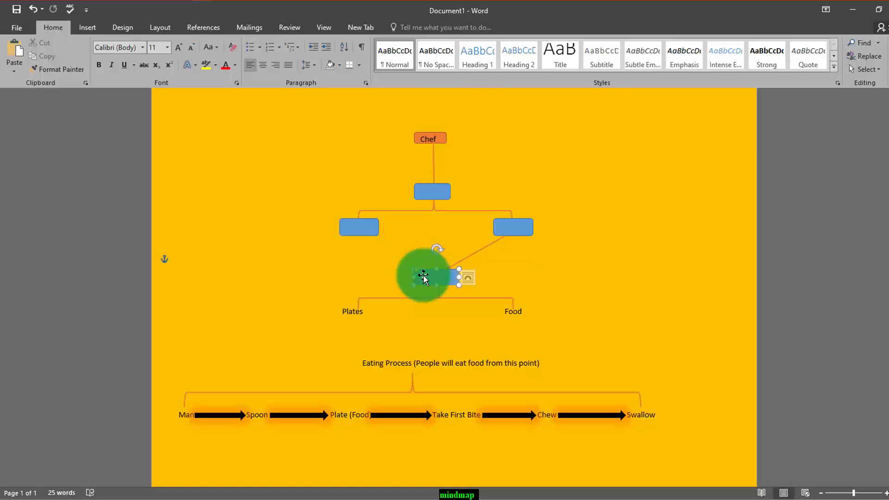
- Place copies of the Dinning rectangle over Plates and Food, and draw one about 3.49" by 0.38" over the Eating Process line
drag(426, 280, 511, 320)
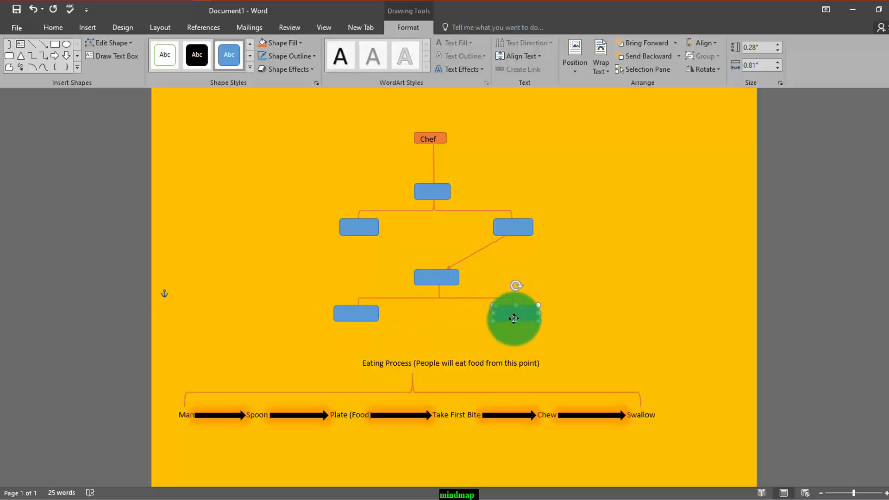
scroll(463, 344, down, 1)
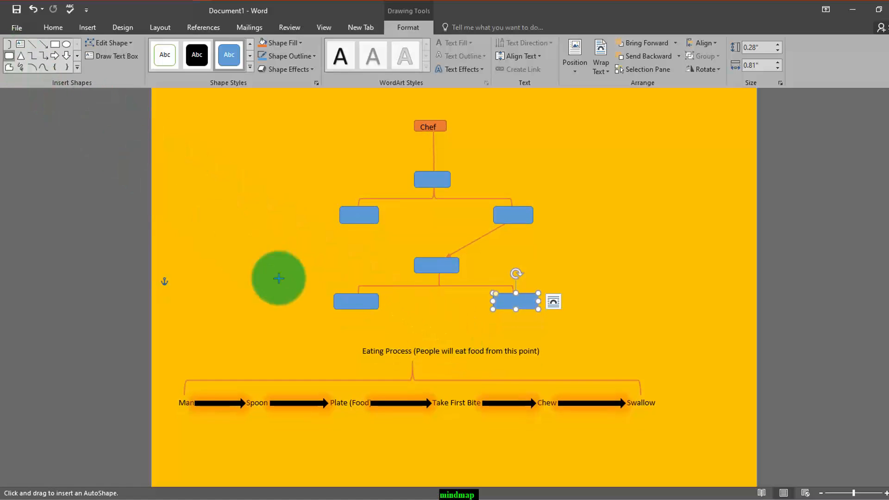
drag(355, 342, 548, 363)
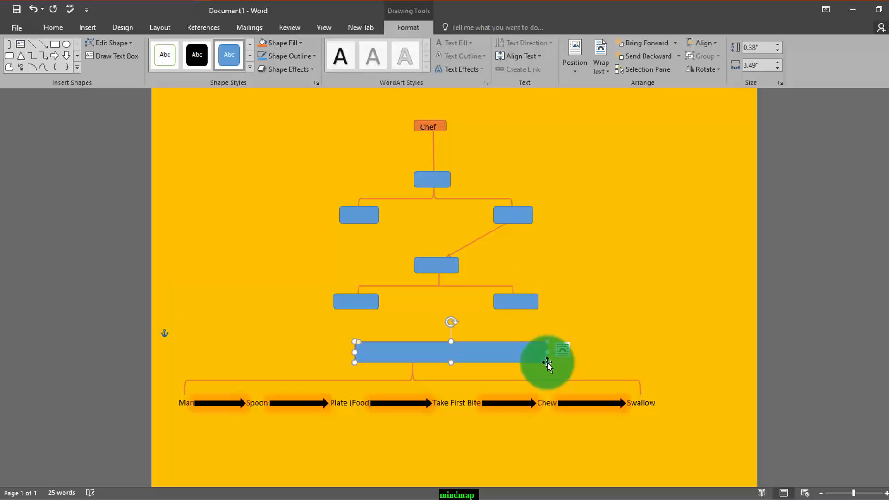
- Place copies of the Plates rectangle over Man, Spoon and Plate (Food), making them about 0.47" wide for Man and 0.78" for Plate (Food)
scroll(541, 363, down, 1)
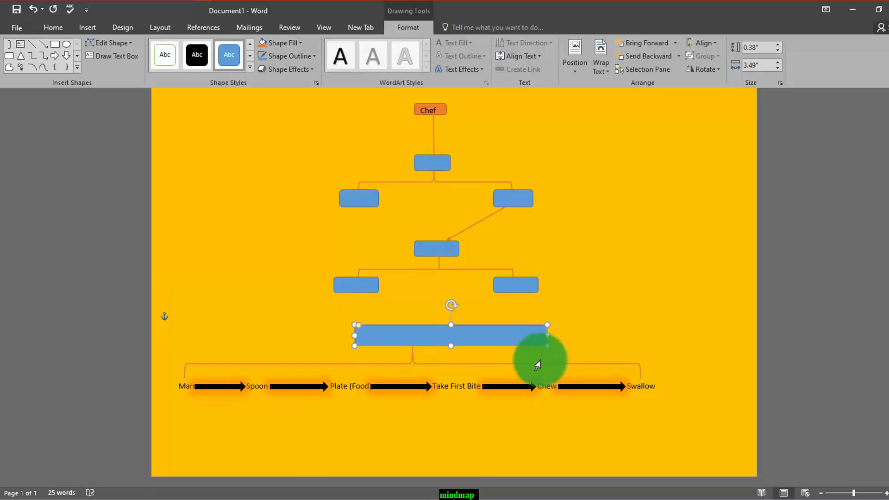
click(347, 288)
drag(347, 288, 189, 391)
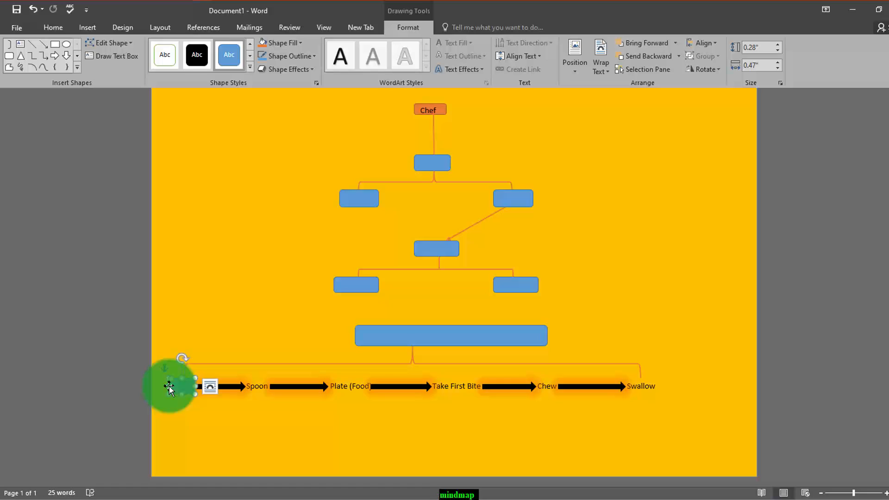
key(ctrl+v)
drag(169, 388, 372, 386)
key(ctrl+v)
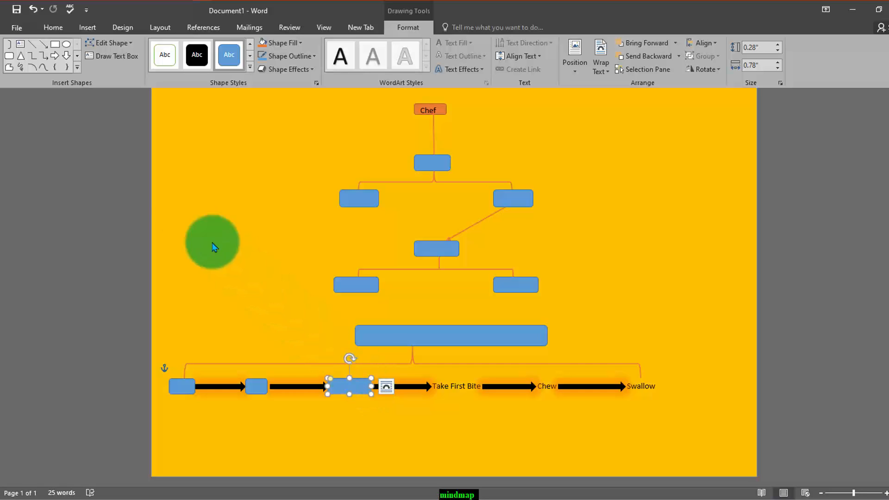
- Draw rounded rectangles over Take First Bite, about 0.91" by 0.29", Chew, about 0.41" by 0.22", and Swallow, about 0.56" by 0.29"
click(9, 56)
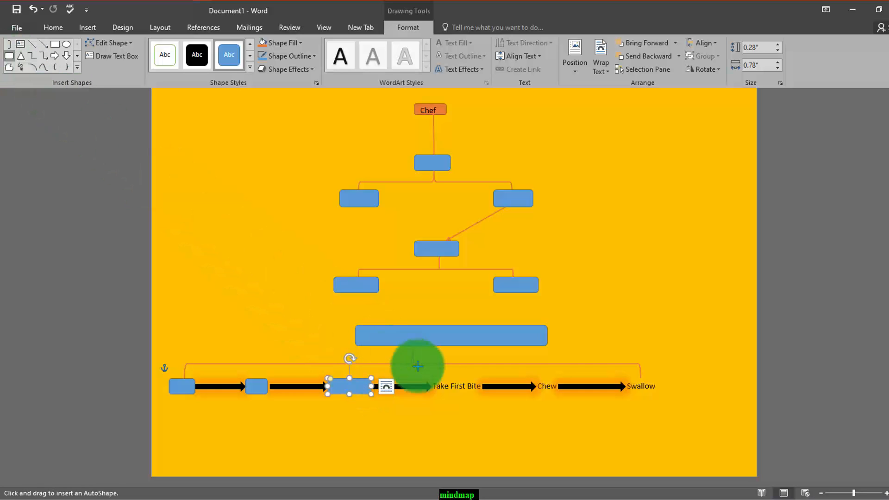
mouse_move(436, 383)
mouse_down()
mouse_move(436, 392)
mouse_move(483, 394)
mouse_up()
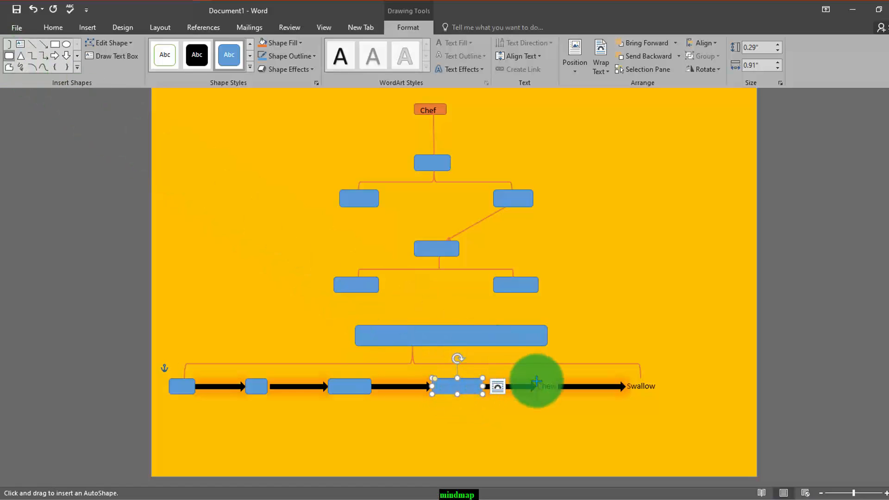
drag(536, 386, 558, 394)
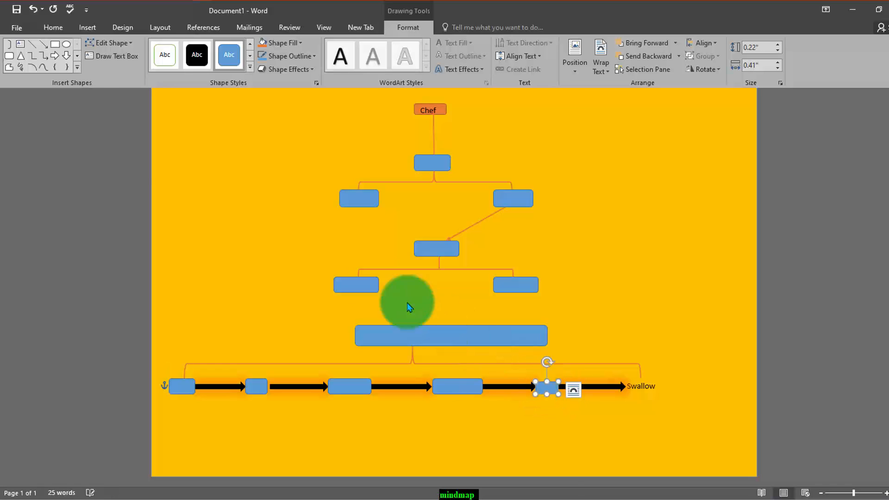
click(9, 56)
mouse_move(621, 376)
mouse_down()
mouse_move(628, 397)
mouse_move(657, 395)
mouse_up()
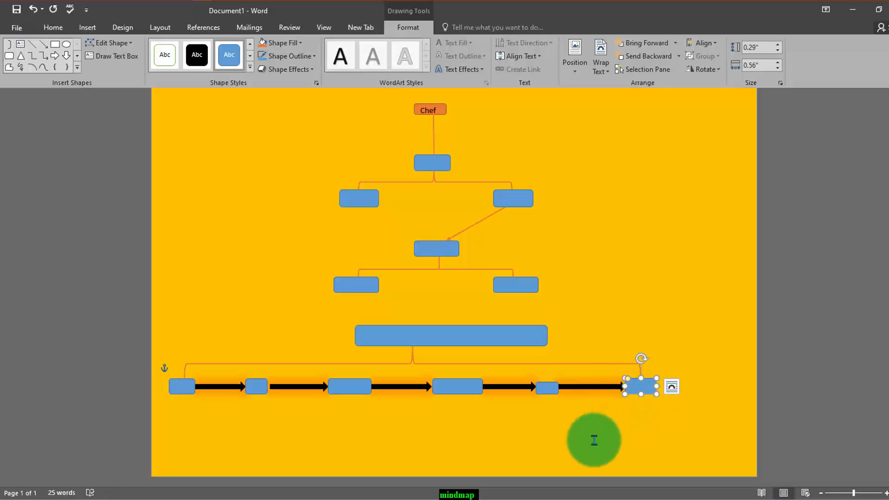
click(594, 439)
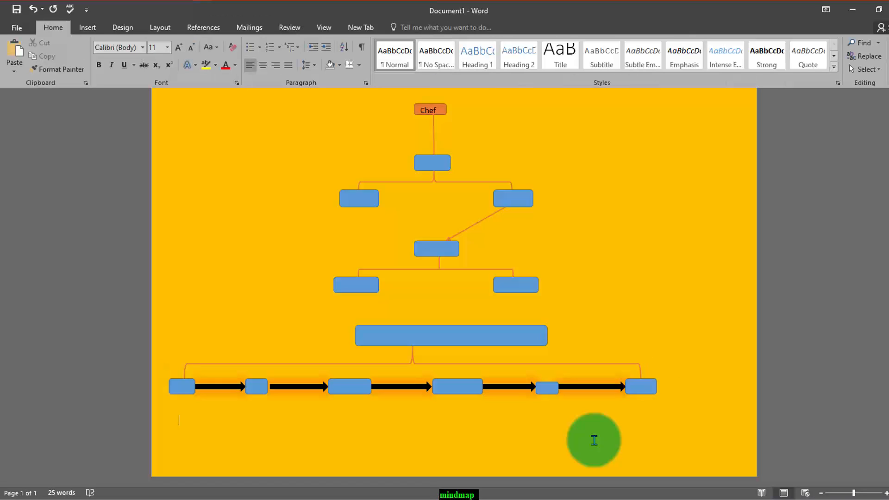
click(640, 389)
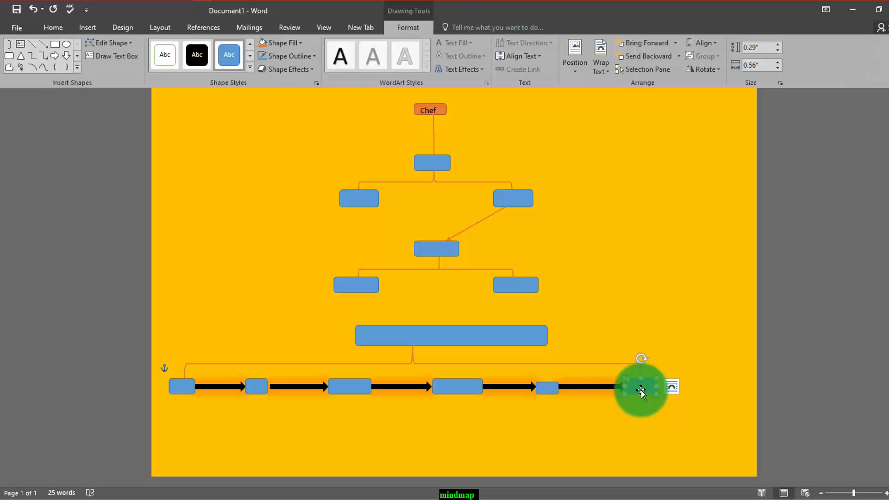
drag(640, 390, 545, 391)
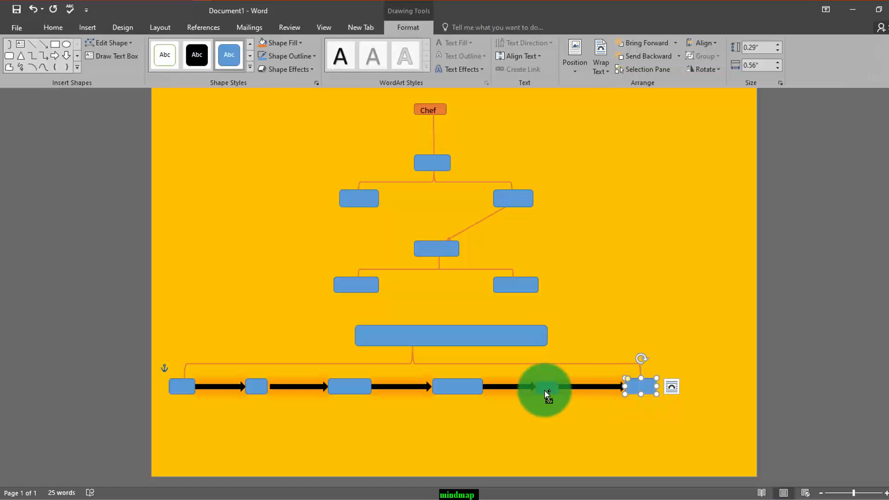
shift+click(547, 388)
shift+click(461, 389)
shift+click(356, 389)
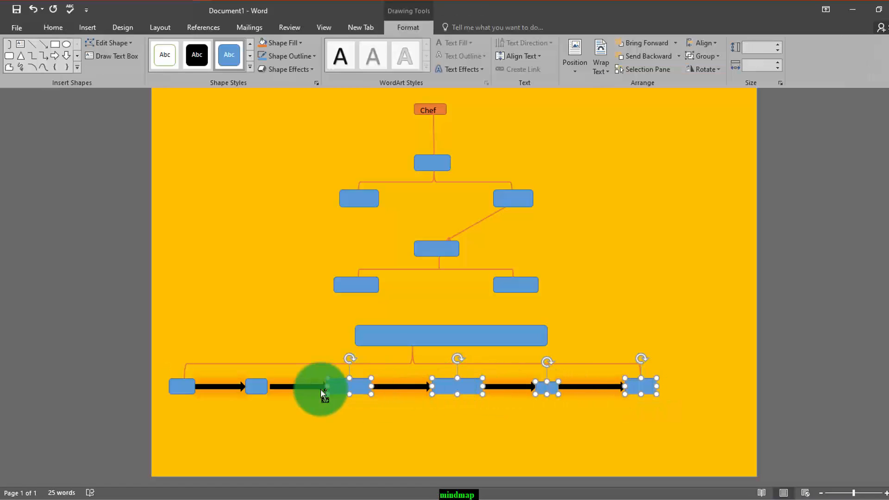
shift+click(257, 386)
shift+click(181, 388)
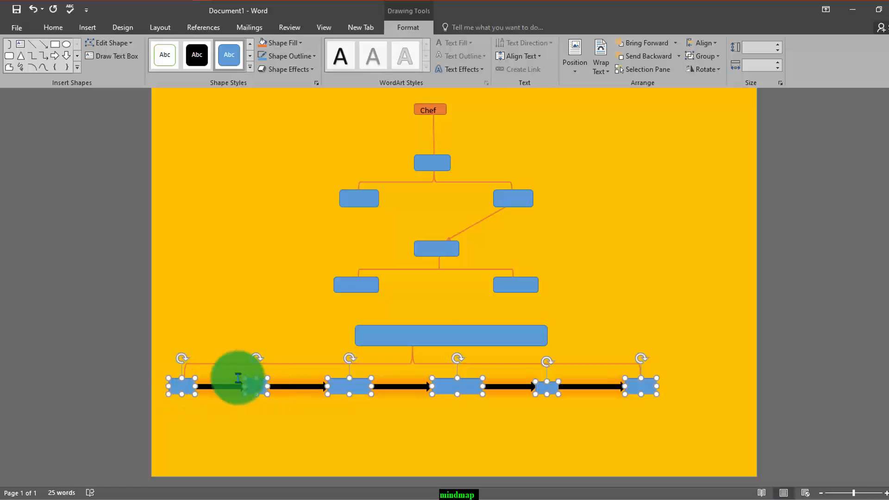
shift+click(442, 345)
shift+click(364, 285)
shift+click(504, 284)
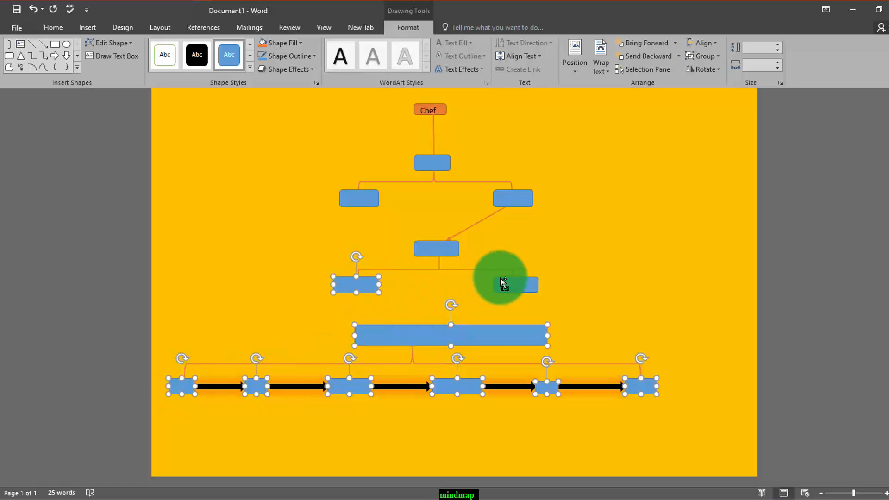
shift+click(423, 250)
shift+click(501, 200)
click(337, 206)
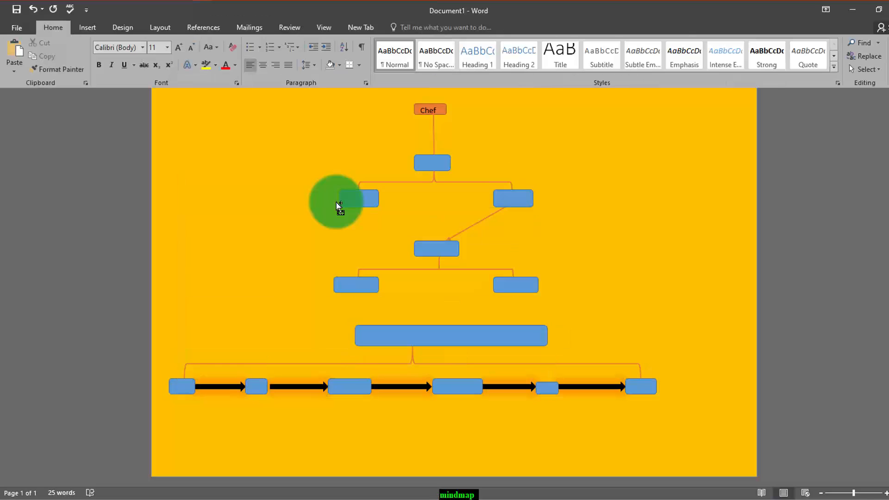
click(638, 393)
shift+click(548, 392)
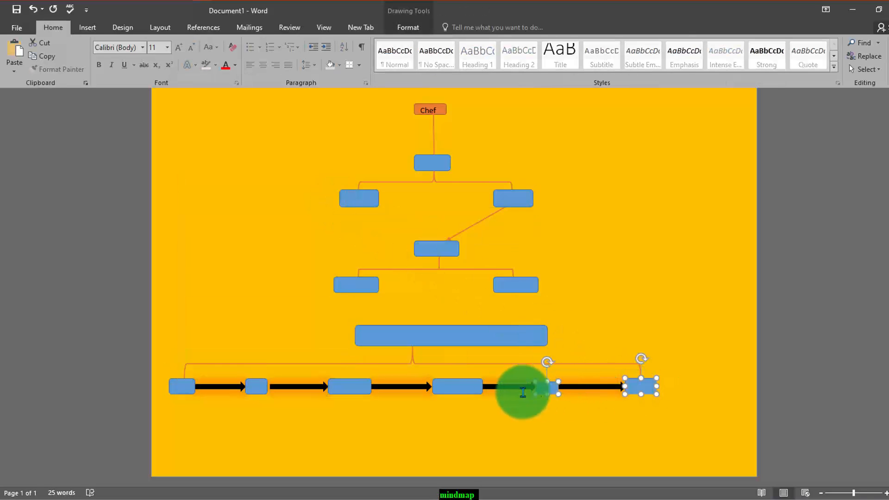
shift+click(465, 393)
shift+click(334, 387)
shift+click(250, 389)
shift+click(184, 388)
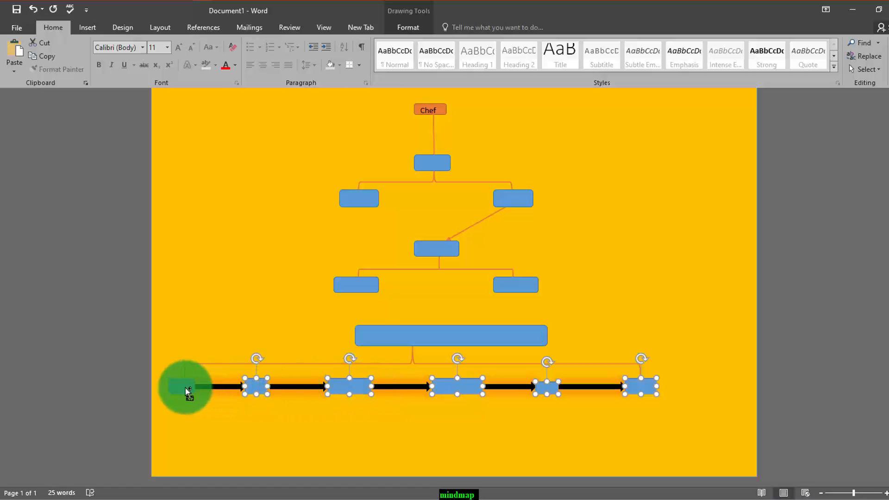
shift+click(426, 334)
shift+click(352, 286)
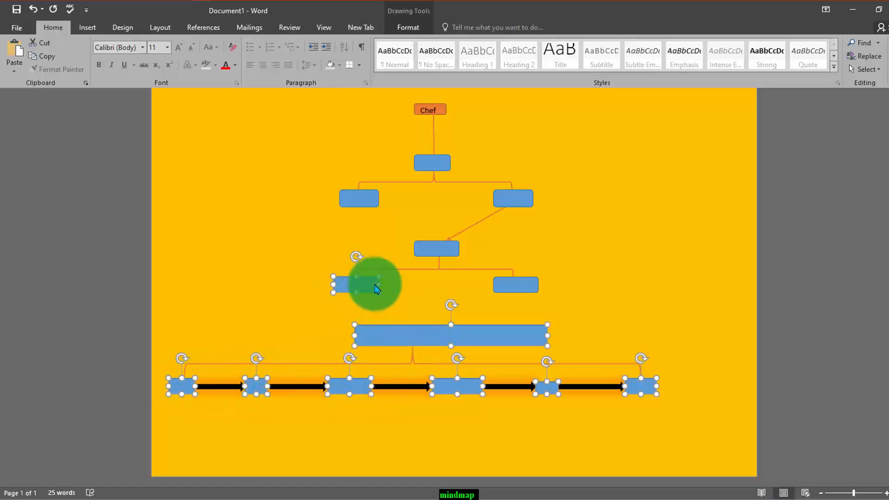
shift+click(506, 290)
shift+click(450, 245)
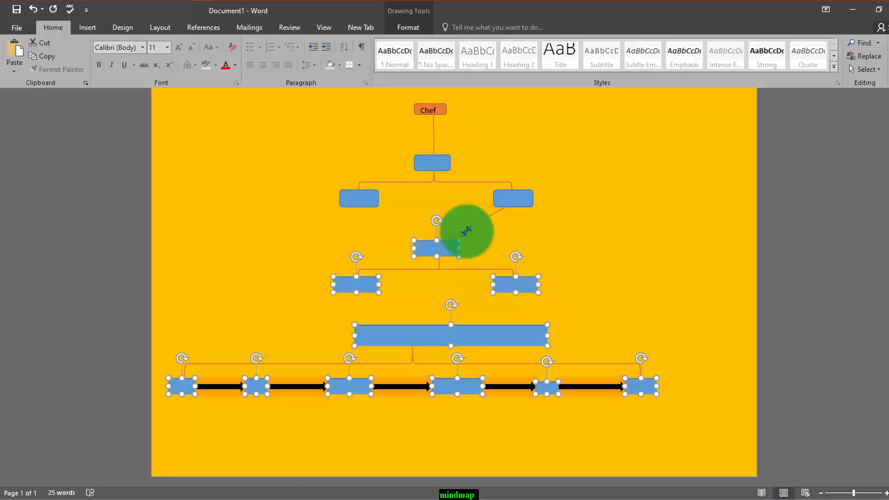
shift+click(522, 192)
click(346, 198)
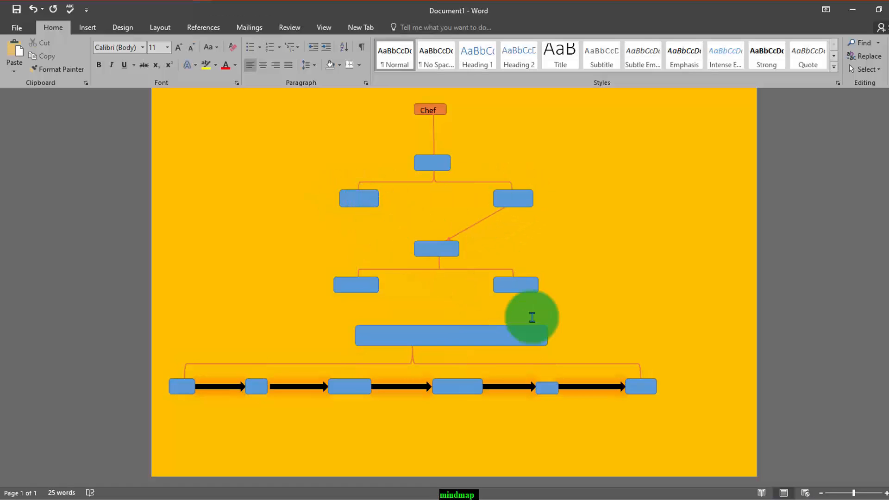
click(648, 390)
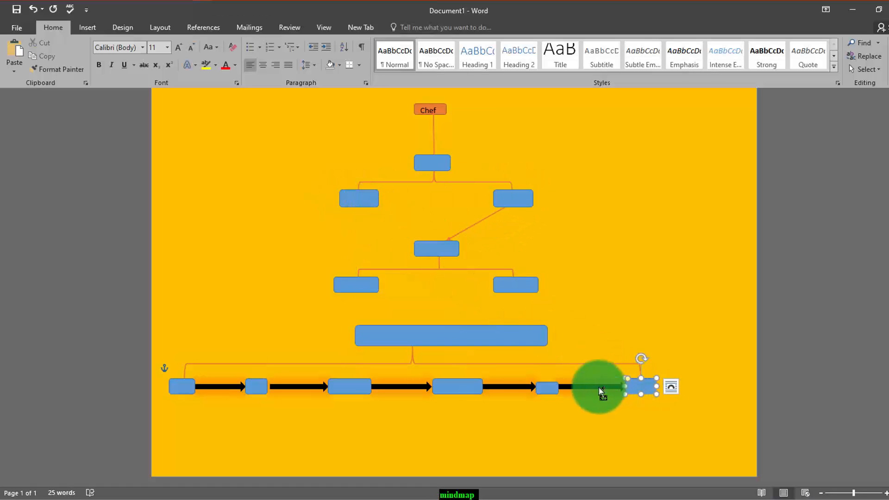
shift+click(549, 389)
shift+click(465, 391)
shift+click(358, 390)
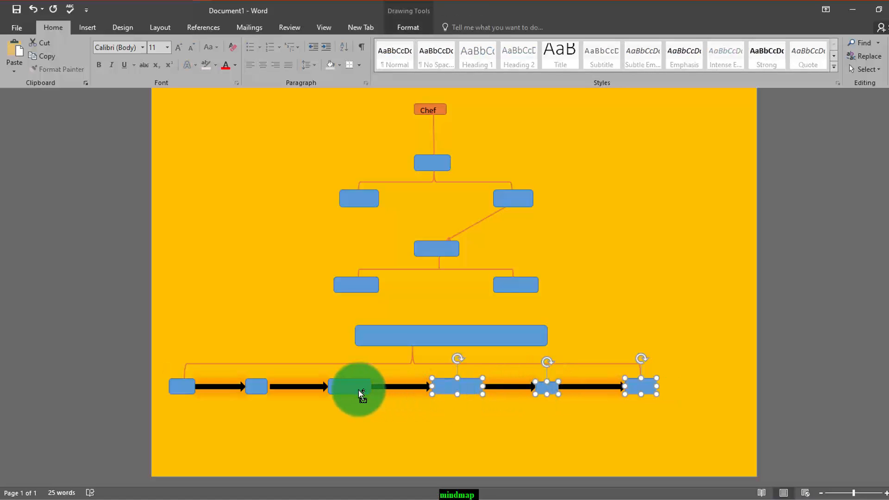
shift+click(254, 391)
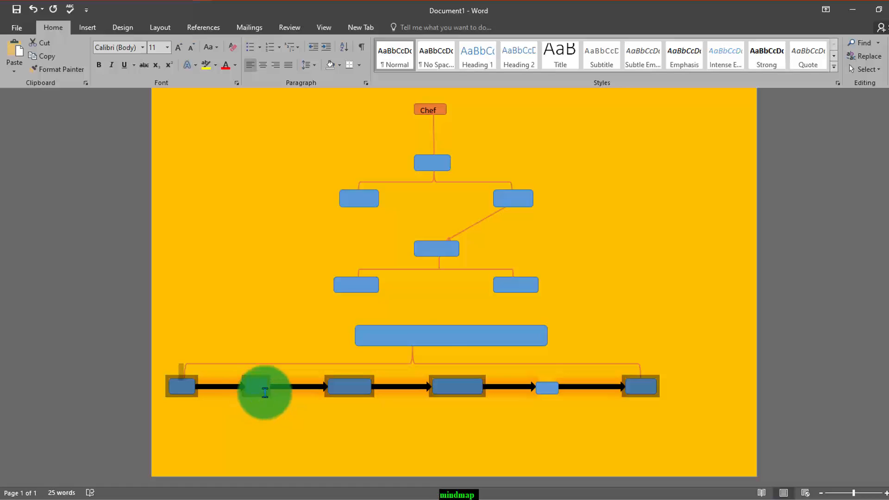
shift+click(437, 329)
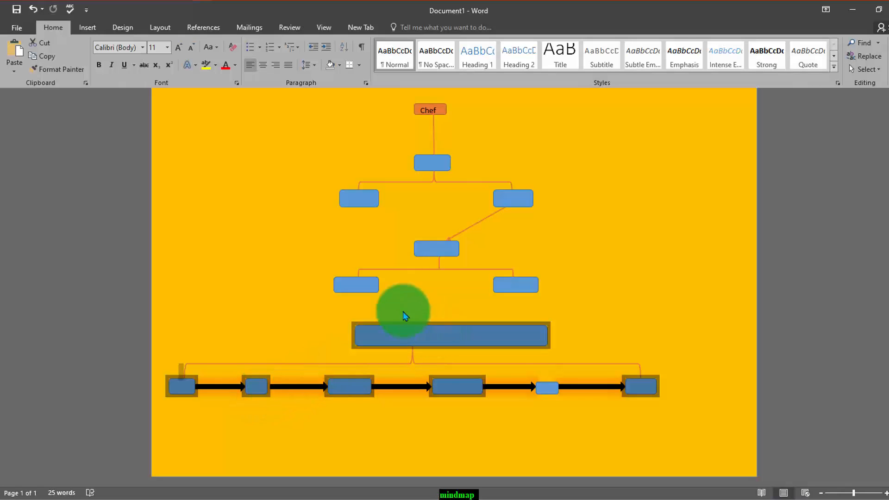
shift+click(357, 287)
shift+click(502, 284)
shift+click(448, 254)
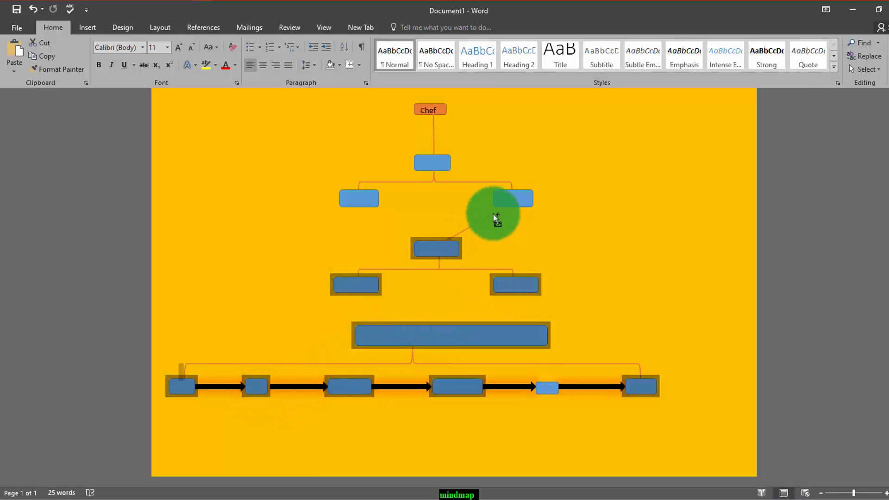
shift+click(510, 199)
shift+click(439, 166)
shift+click(363, 200)
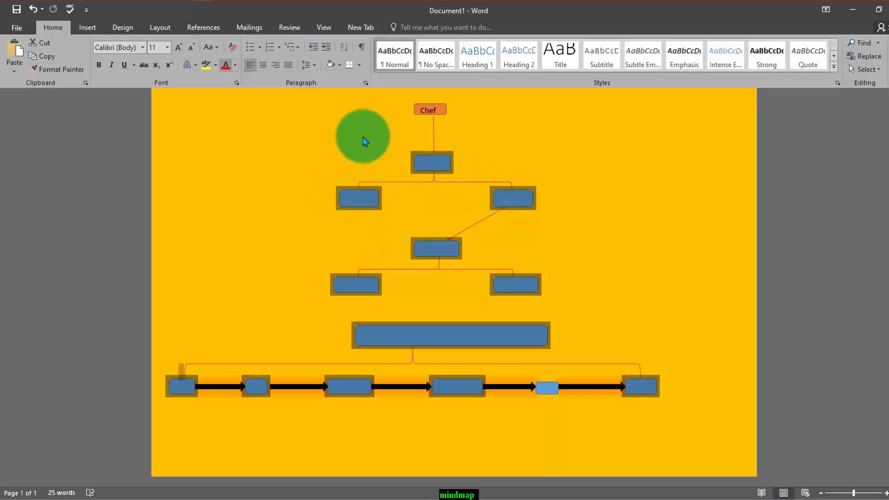
click(363, 32)
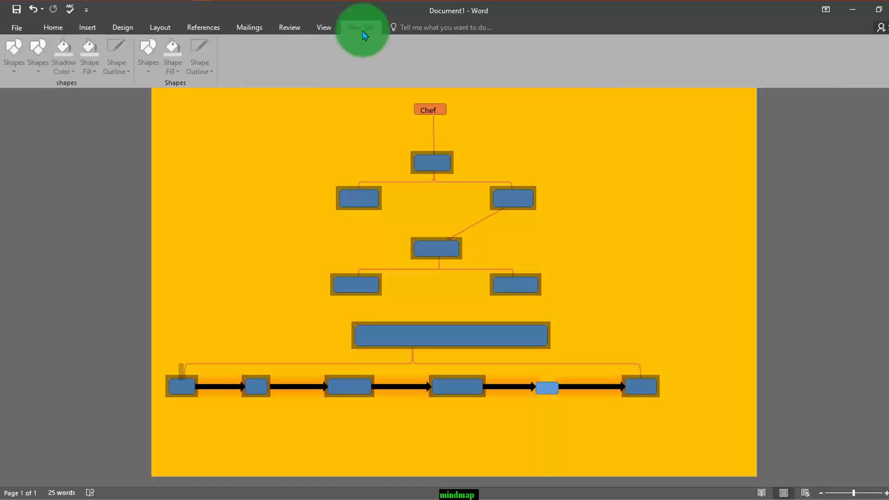
click(124, 28)
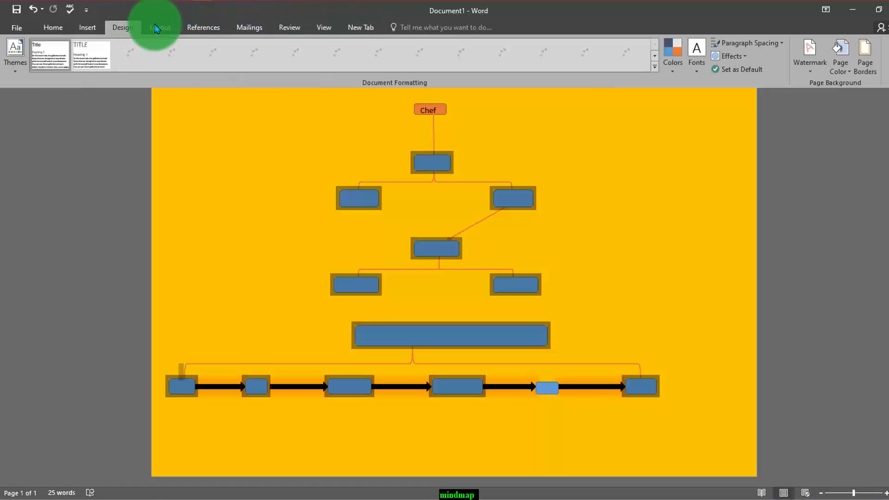
click(160, 28)
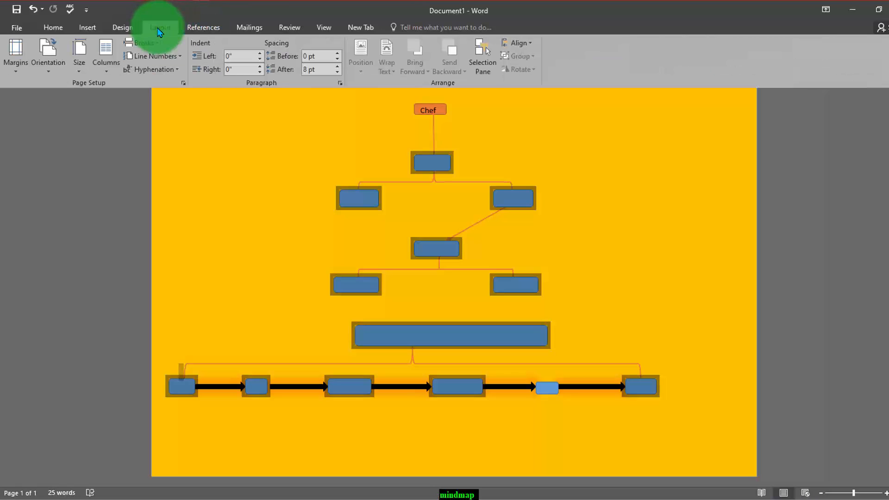
click(54, 29)
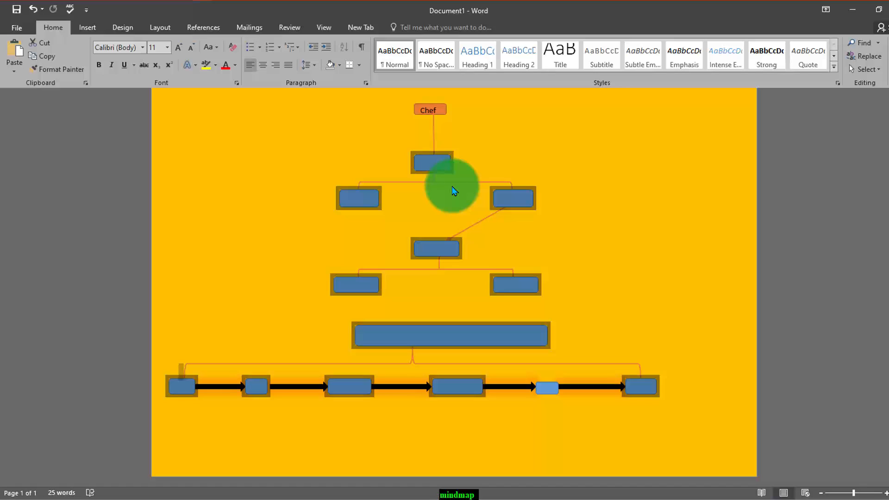
click(217, 65)
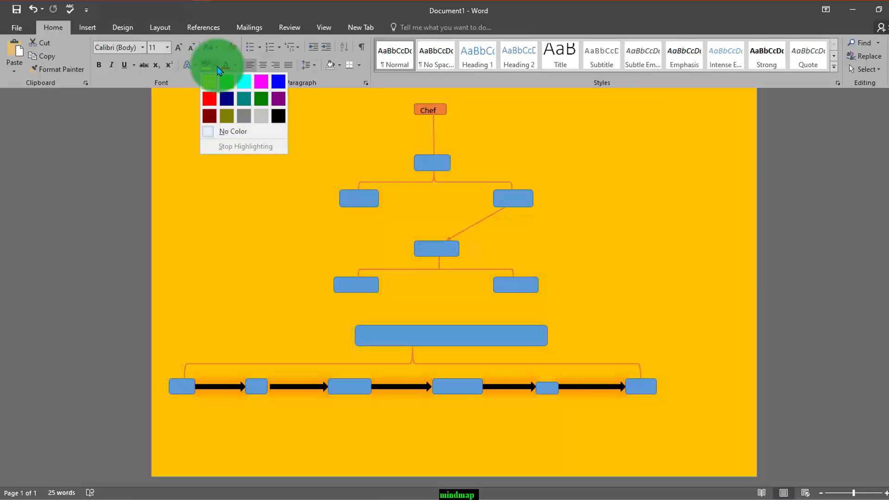
click(218, 66)
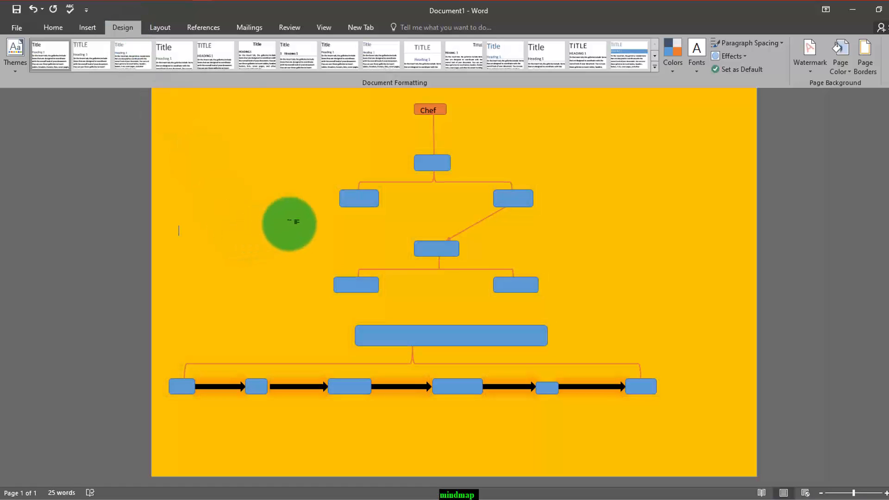
- Fill the seven blue rectangles over Kitchen, Spoons, Serving, Dinning, Plates, Food and the Eating Process line with orange
click(361, 205)
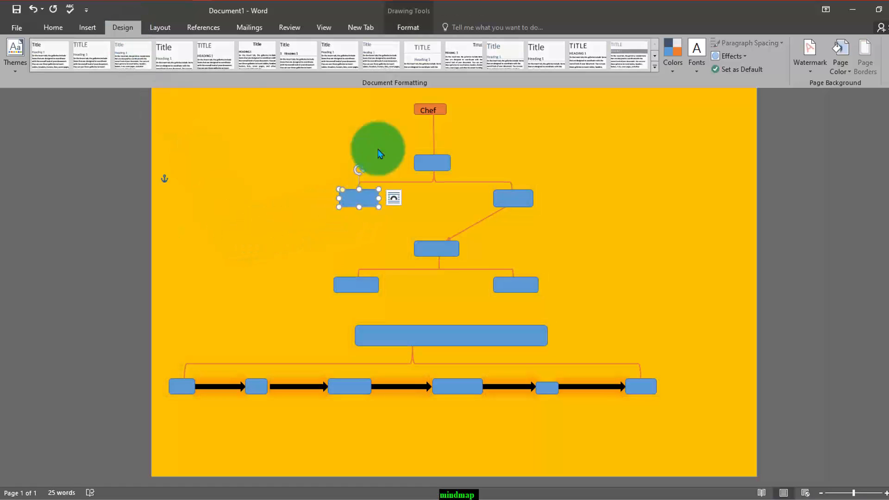
click(411, 30)
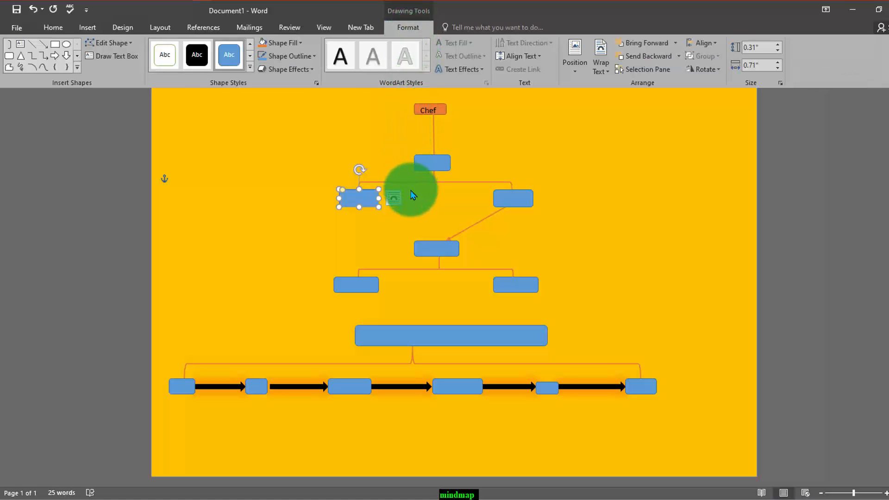
shift+click(441, 166)
shift+click(498, 205)
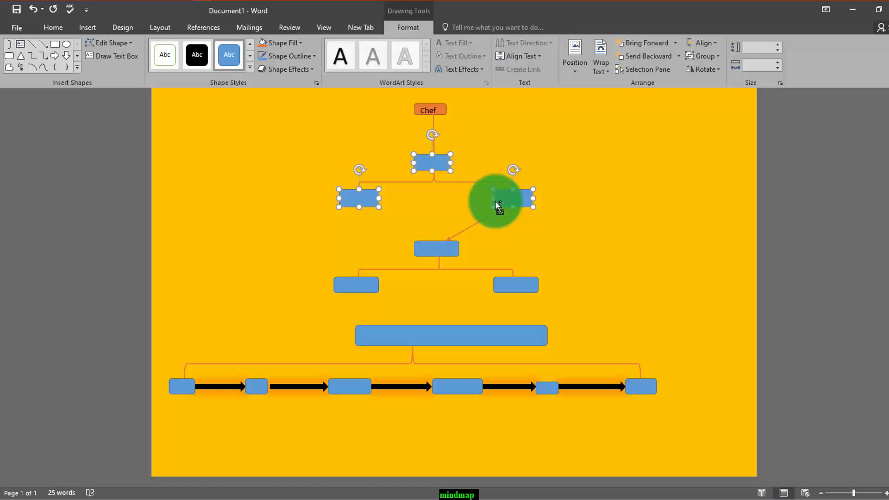
shift+click(436, 250)
shift+click(346, 286)
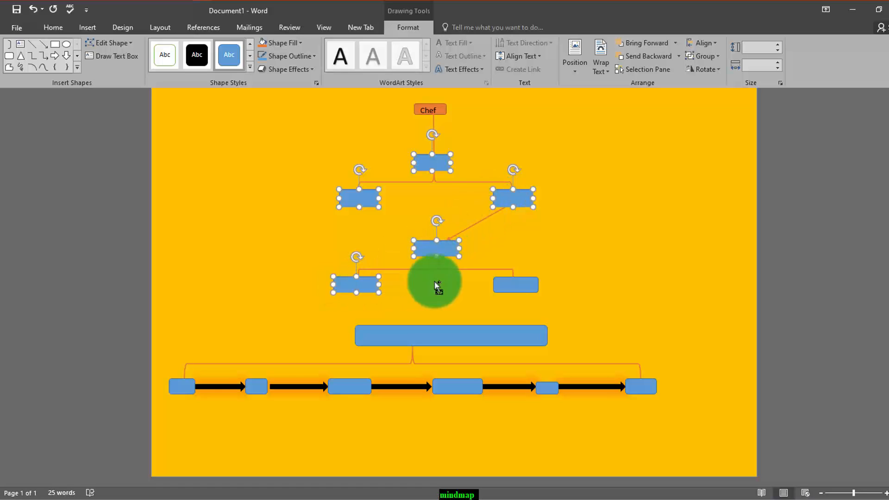
shift+click(508, 283)
shift+click(475, 338)
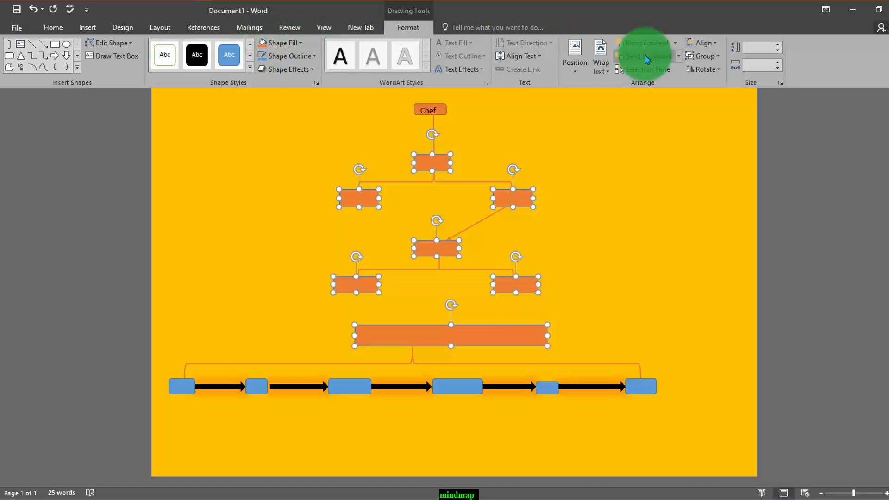
- Send the seven selected rectangles, from Kitchen down to the Eating Process line, behind the text
click(679, 56)
click(671, 100)
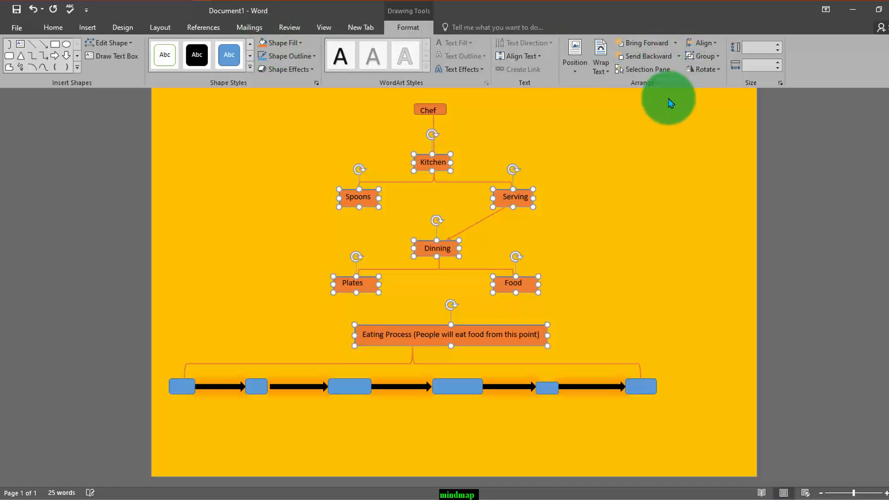
click(609, 289)
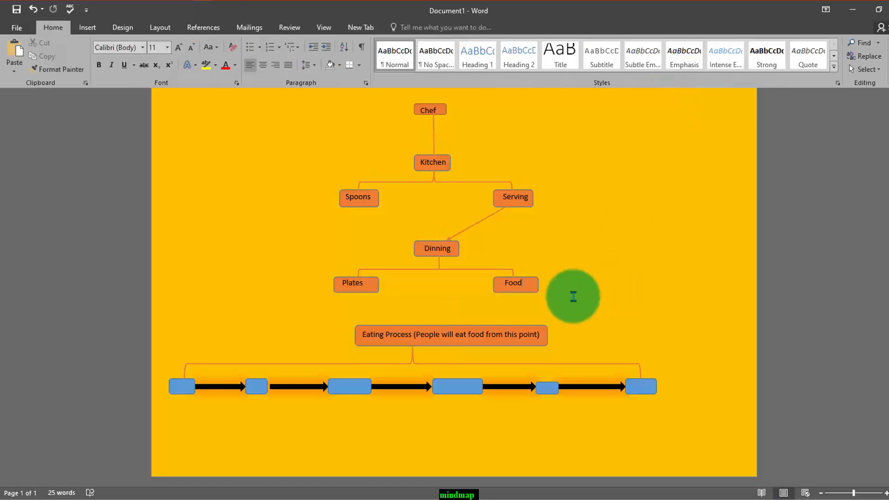
click(181, 390)
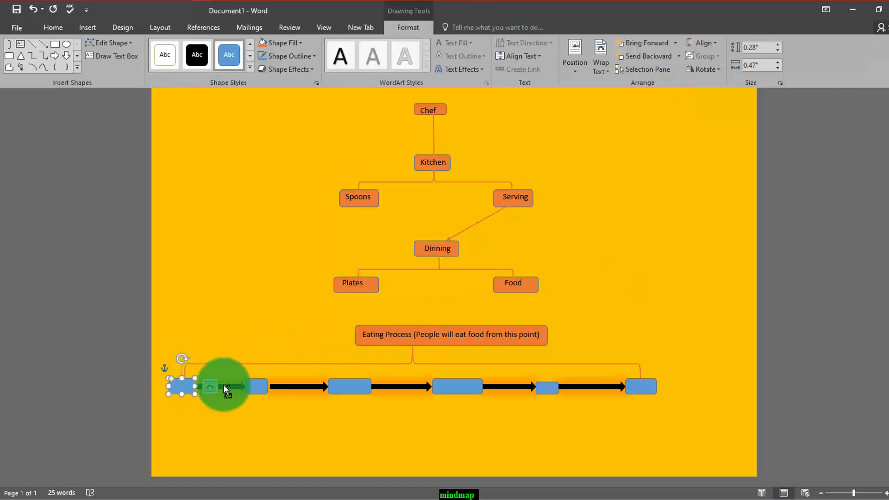
shift+click(256, 386)
shift+click(340, 388)
shift+click(451, 387)
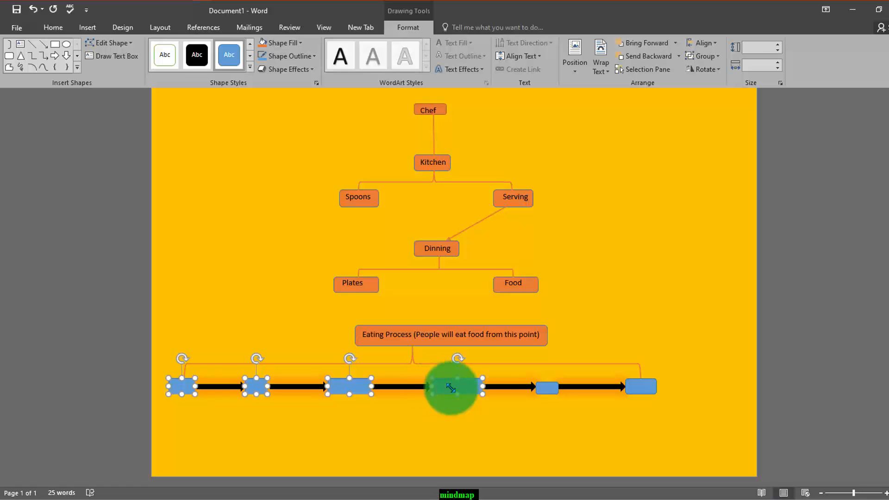
shift+click(543, 398)
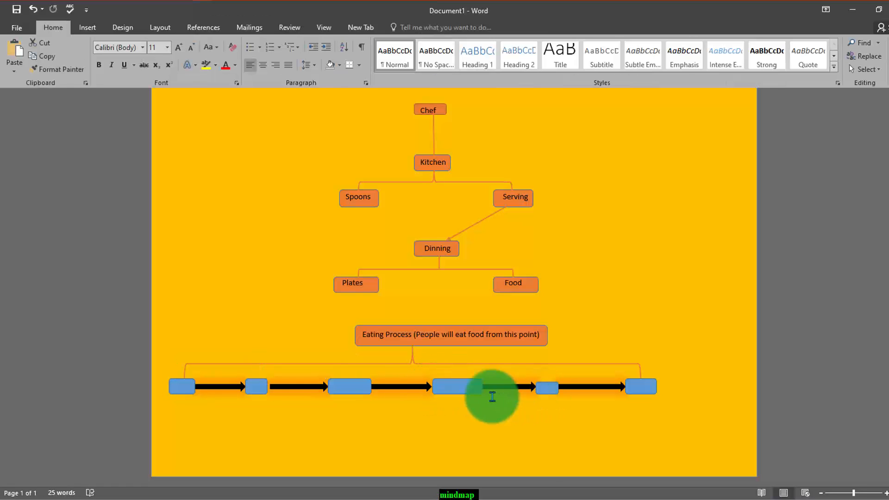
- Fill the six rectangles over Man, Spoon, Plate (Food), Take First Bite, Chew and Swallow with the same orange
click(185, 389)
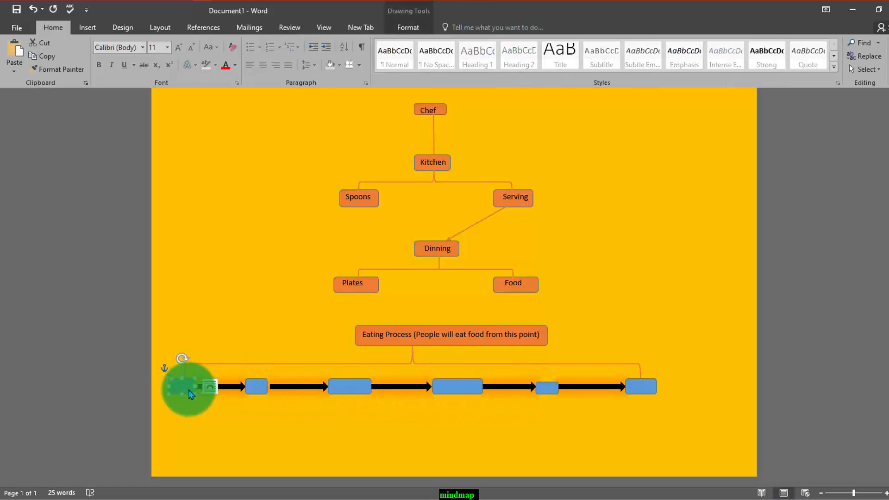
shift+click(256, 386)
shift+click(338, 389)
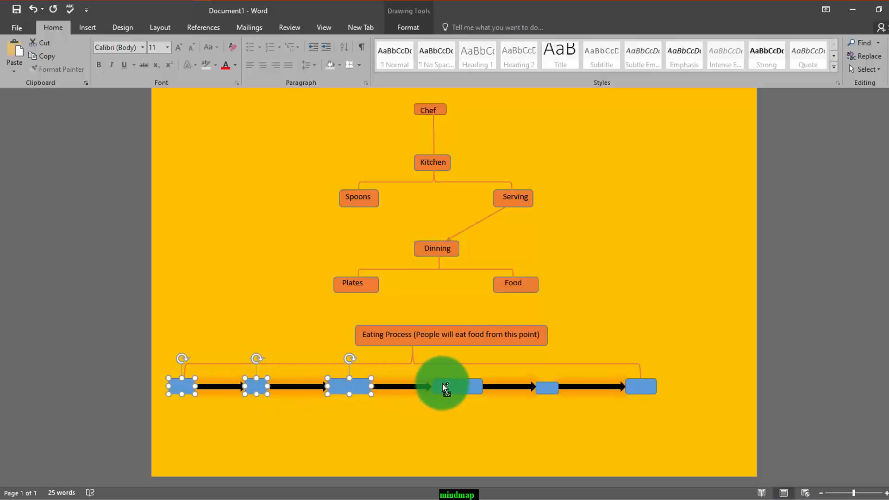
shift+click(454, 388)
shift+click(550, 388)
shift+click(630, 388)
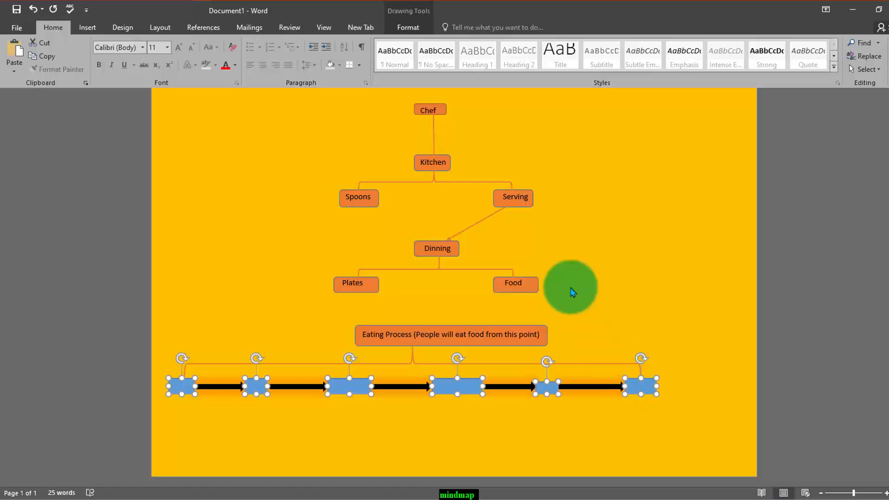
click(407, 27)
click(281, 44)
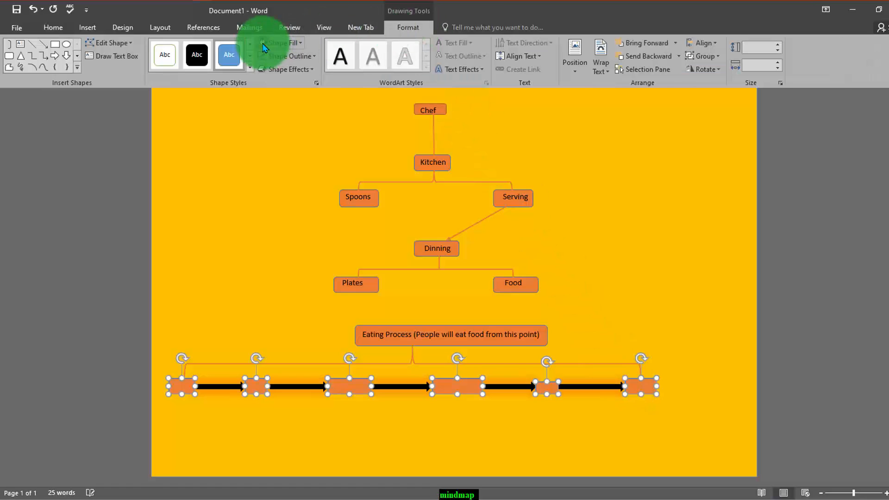
- Send the six rectangles along the arrow row, from Man to Swallow, behind the text
click(676, 58)
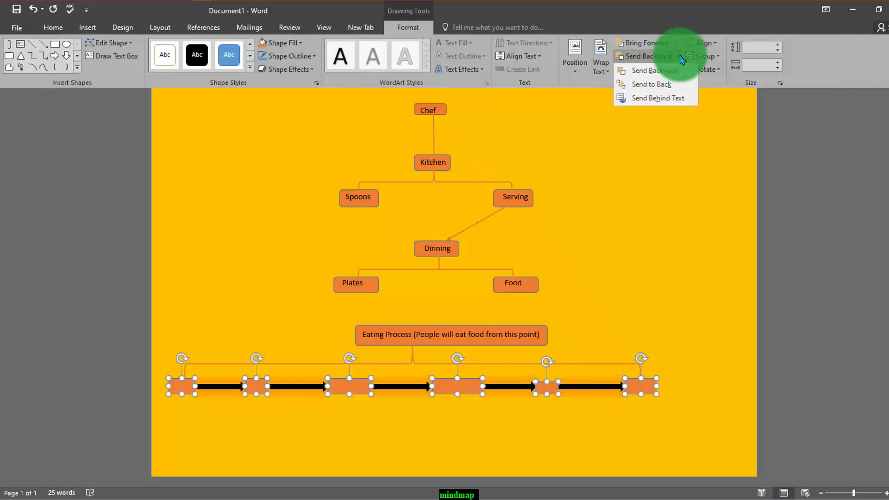
click(690, 100)
click(695, 288)
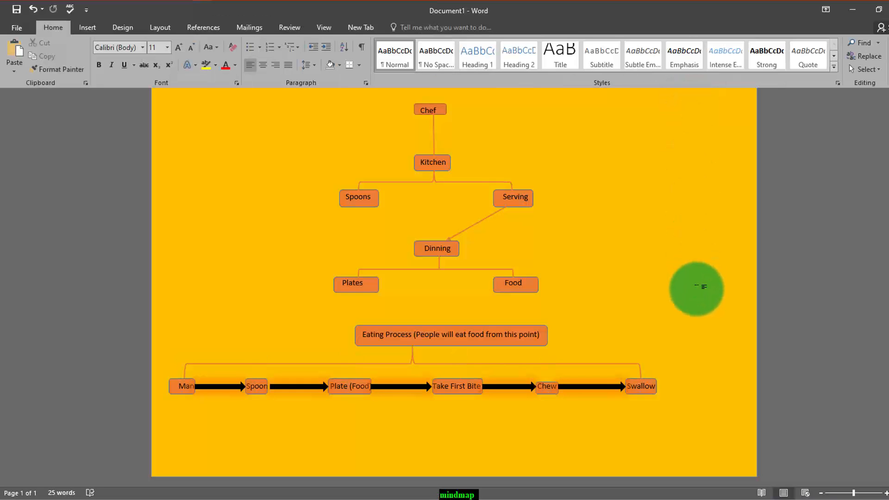
scroll(696, 290, up, 3)
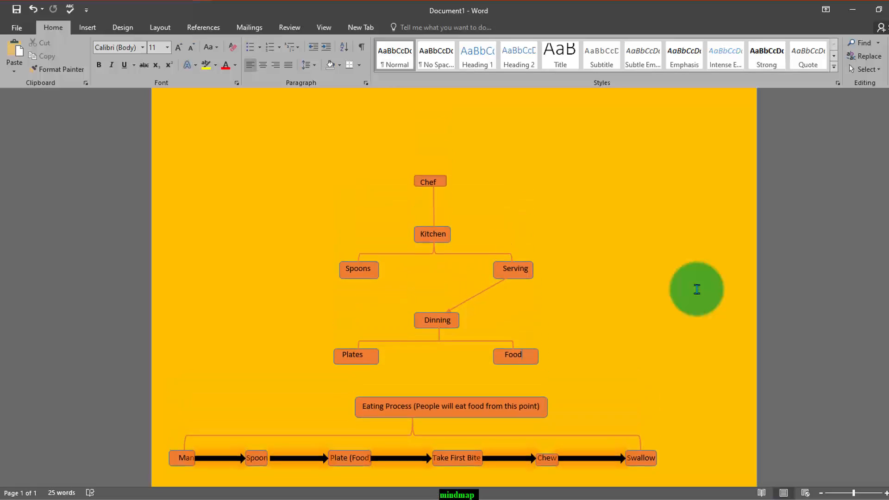
scroll(696, 289, down, 1)
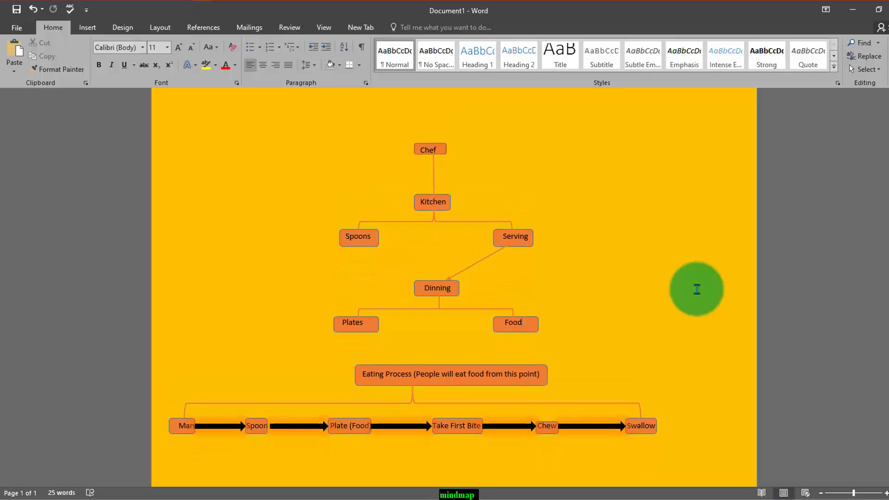
- Try a white page background for the kitchen mind map, and set the page color to standard purple instead
click(166, 28)
click(121, 27)
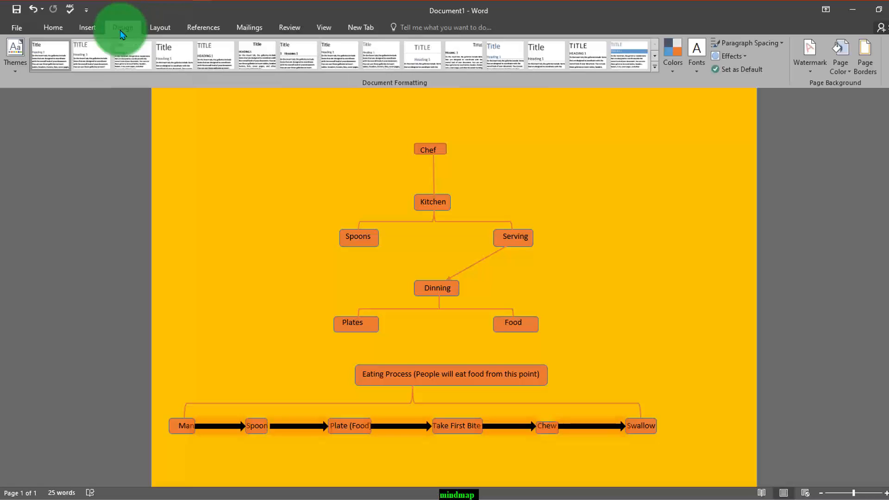
click(848, 74)
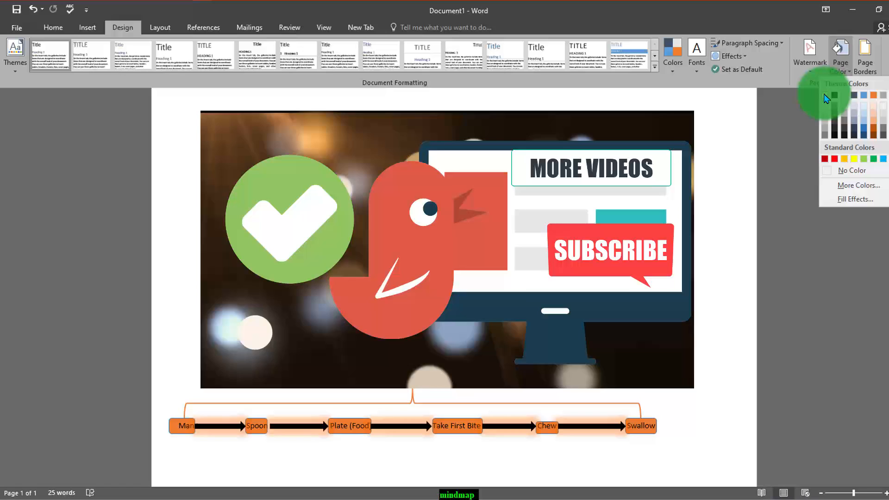
click(825, 96)
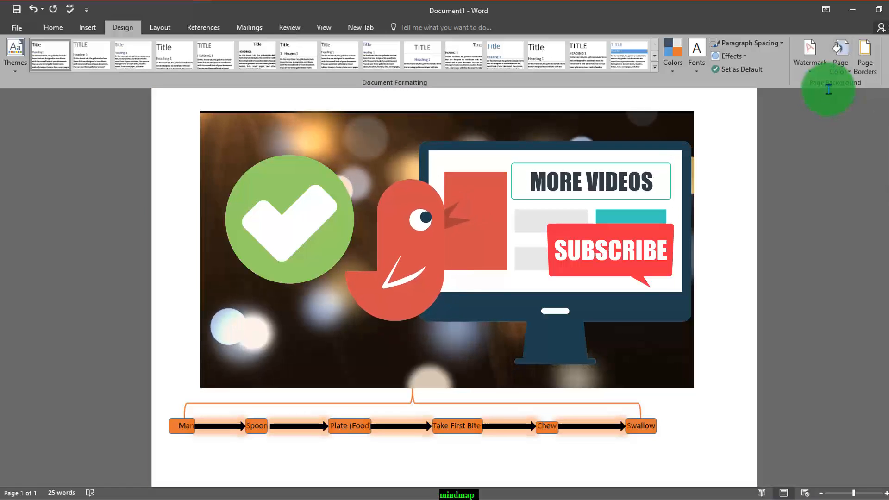
click(848, 70)
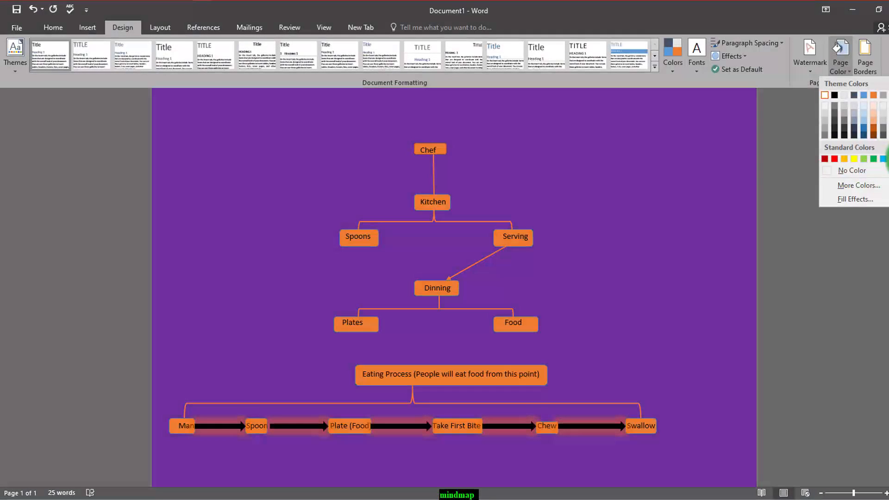
click(707, 236)
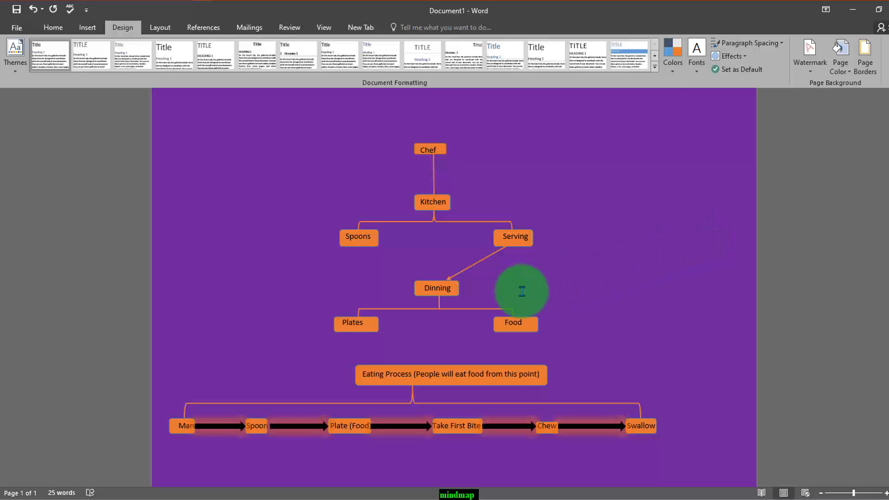
- Look over the kitchen and eating process map, and switch to the Manager_Mind Mapping document to view its mind map
scroll(505, 296, down, 2)
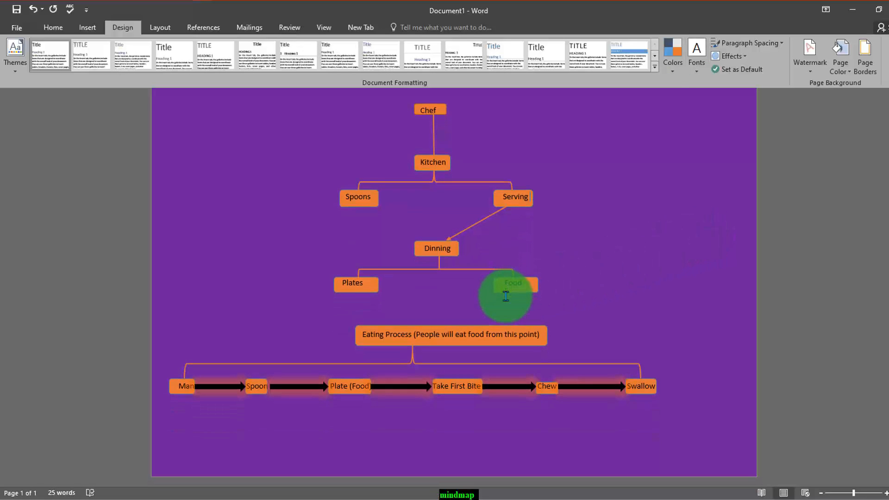
scroll(505, 296, up, 3)
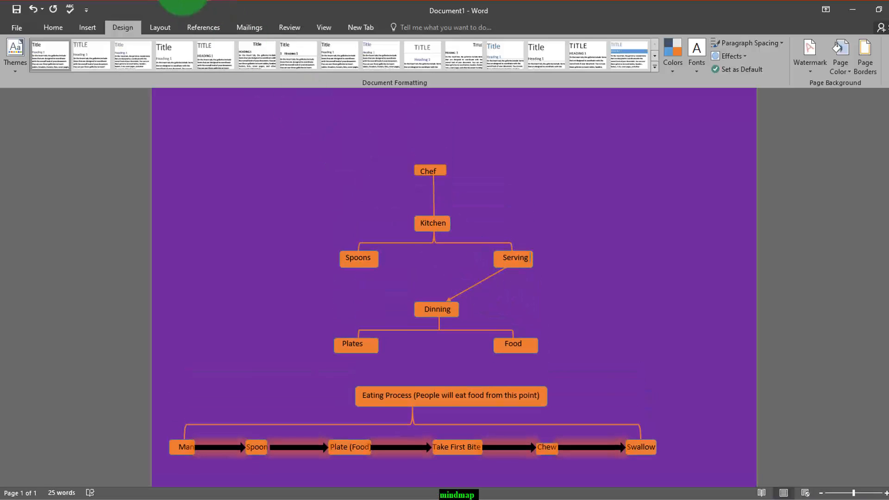
click(183, 1)
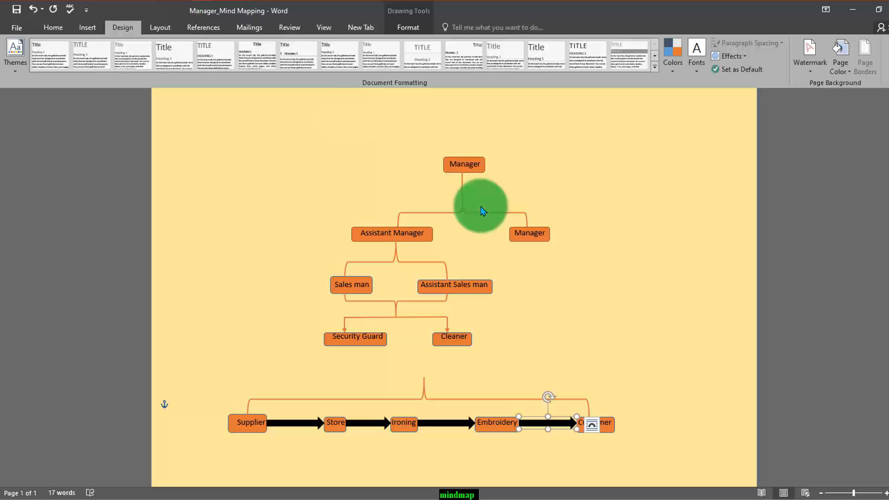
scroll(524, 238, down, 3)
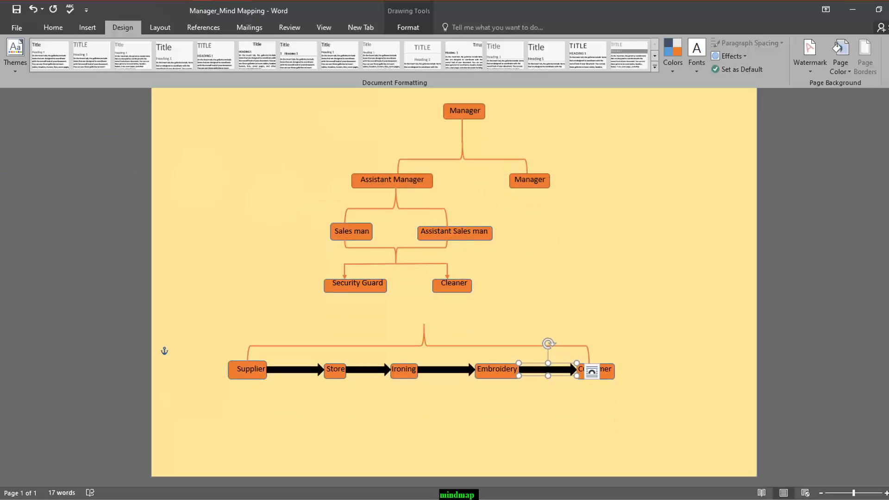